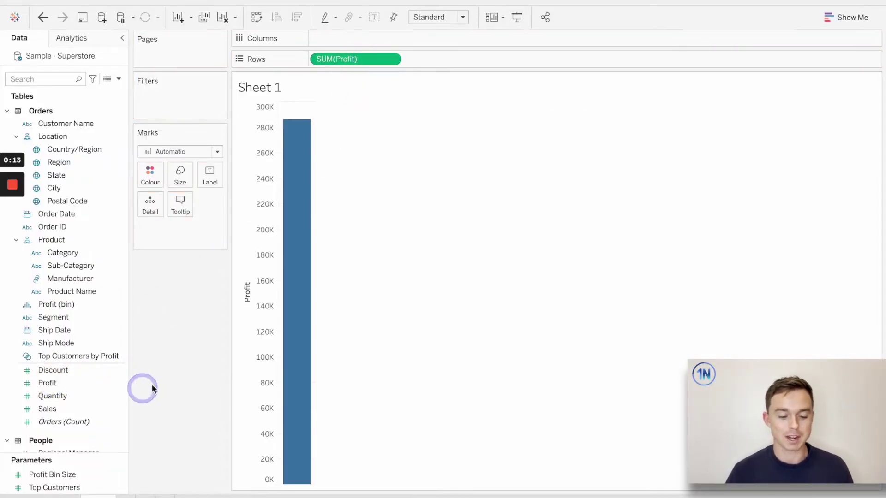
Step: Switch SUM(Profit) to discrete and back to continuous, then undo to empty the sheet
{"action": "left_click", "coordinate": [391, 60]}
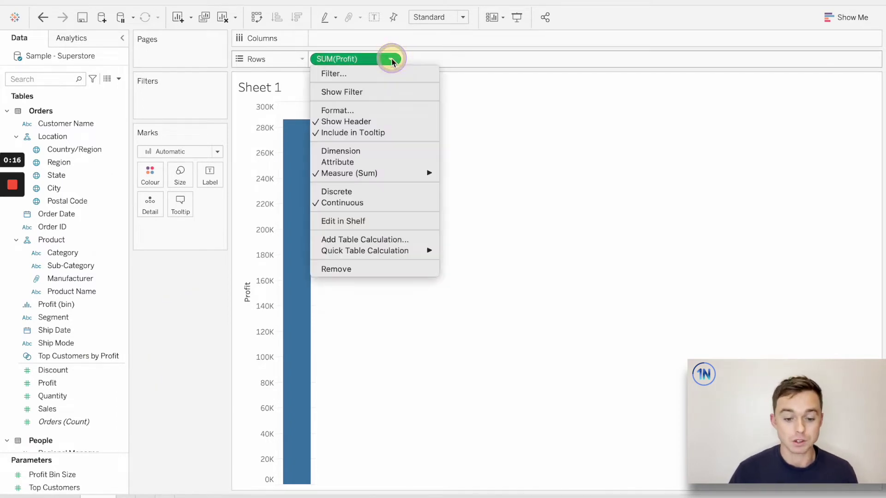
{"action": "left_click", "coordinate": [357, 196]}
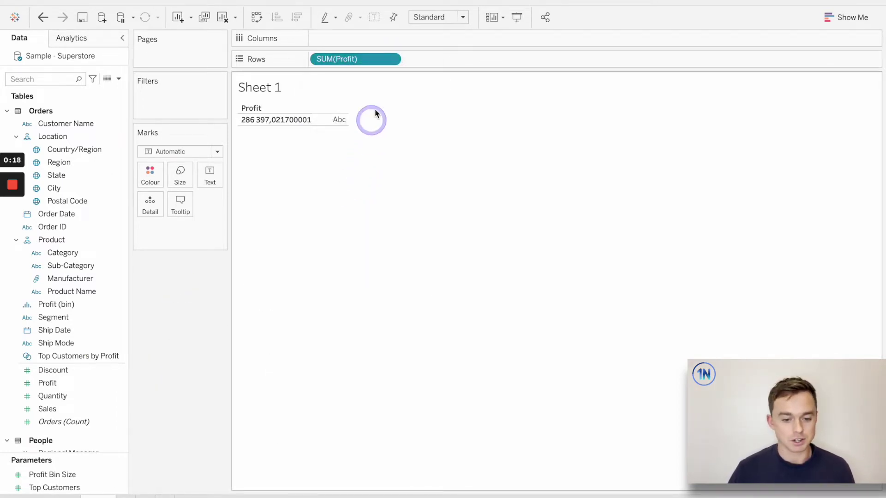
{"action": "left_click", "coordinate": [390, 59]}
{"action": "left_click", "coordinate": [352, 226]}
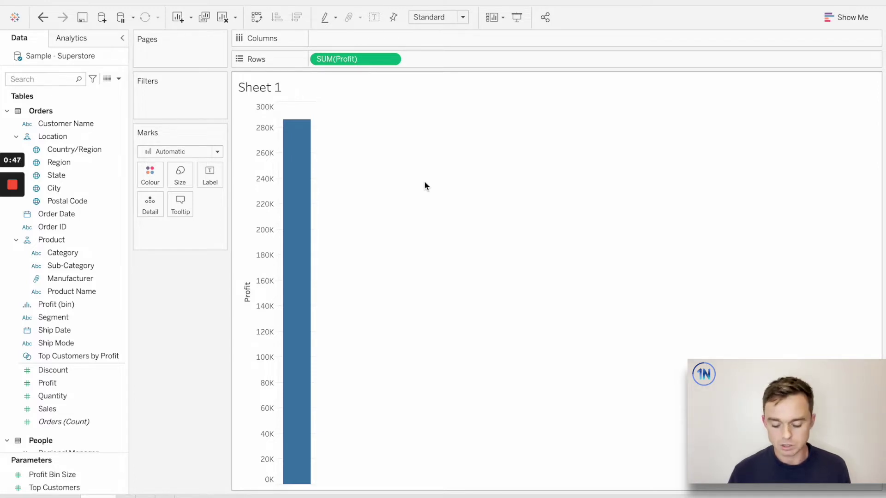
{"action": "key", "text": "ctrl+z"}
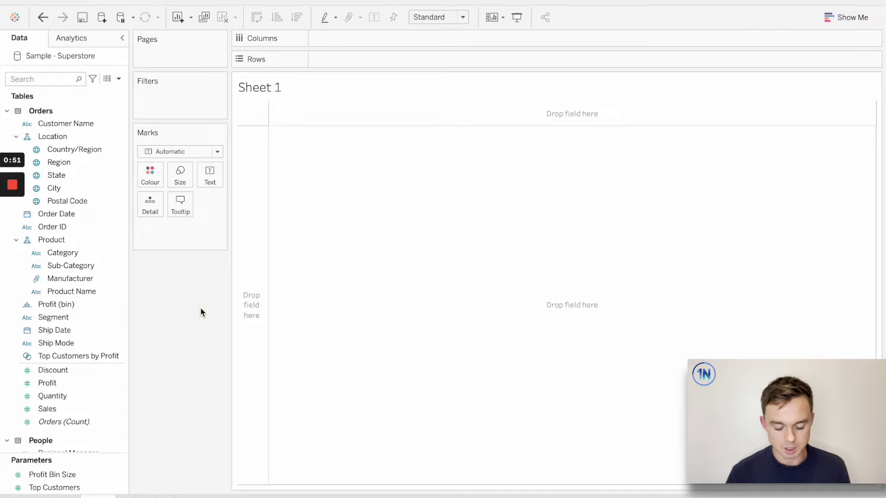
Step: Draw annotation rectangles around the dimension fields and the Discount-to-Orders (Count) measures
{"action": "key", "text": "super+shift+d"}
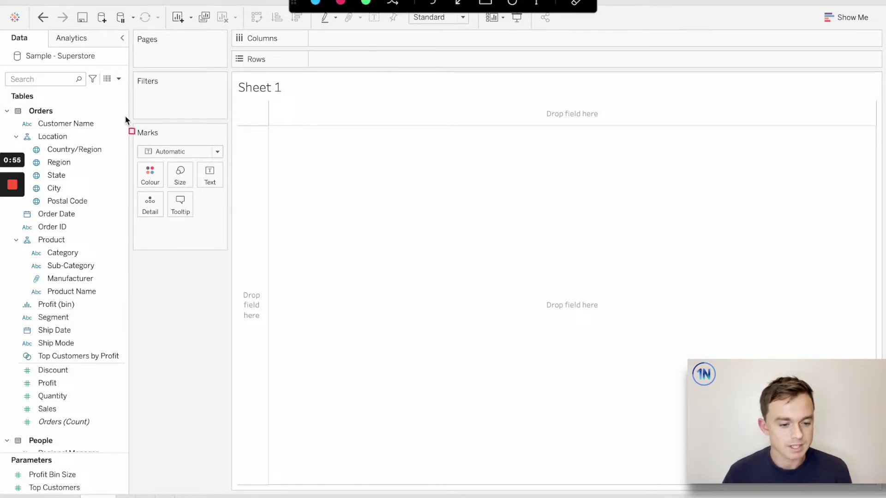
{"action": "mouse_move", "coordinate": [126, 119]}
{"action": "left_mouse_down"}
{"action": "mouse_move", "coordinate": [125, 359]}
{"action": "mouse_move", "coordinate": [7, 368]}
{"action": "left_mouse_up"}
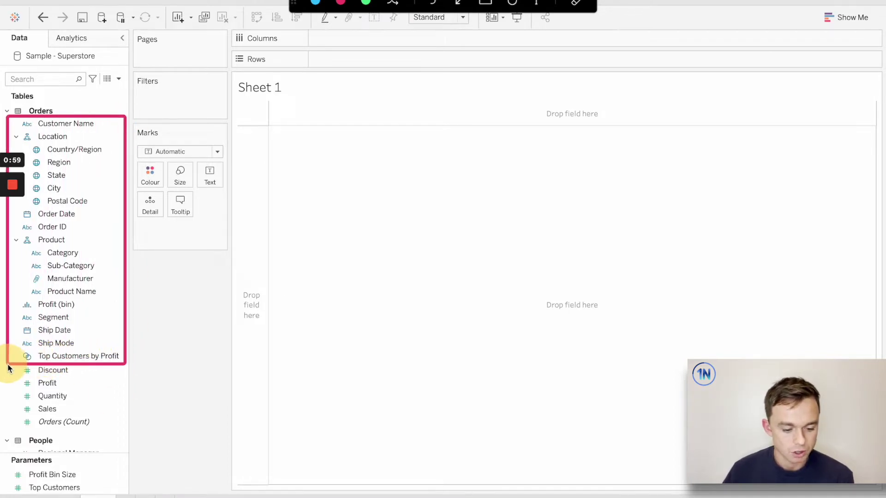
{"action": "left_click_drag", "start_coordinate": [8, 368], "coordinate": [125, 434]}
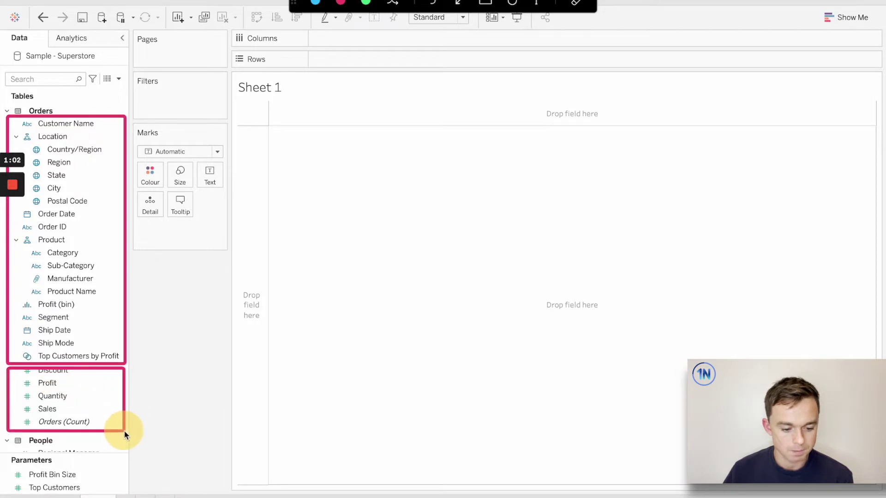
Step: Write the notes 'Dimensions', 'Qualitative' and 'Text (names), IDs, Geo, Date' on the sheet
{"action": "left_click", "coordinate": [537, 4]}
{"action": "left_click", "coordinate": [281, 160]}
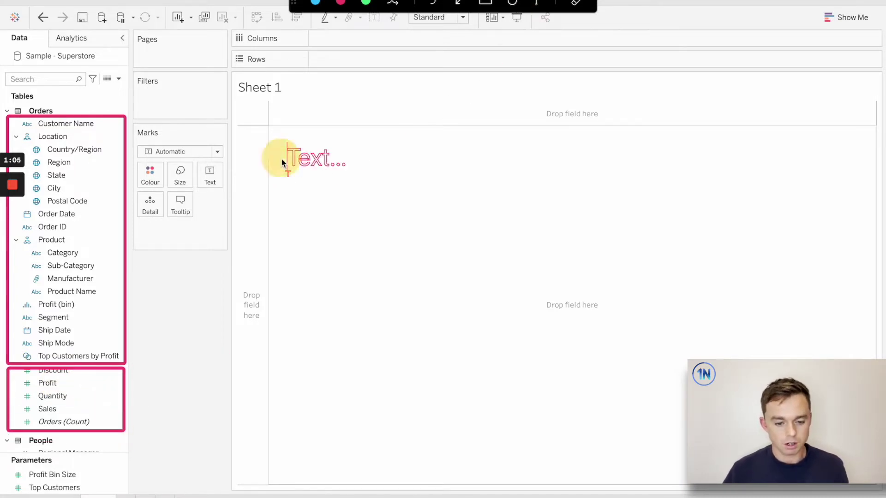
{"action": "type", "text": "Dimen"}
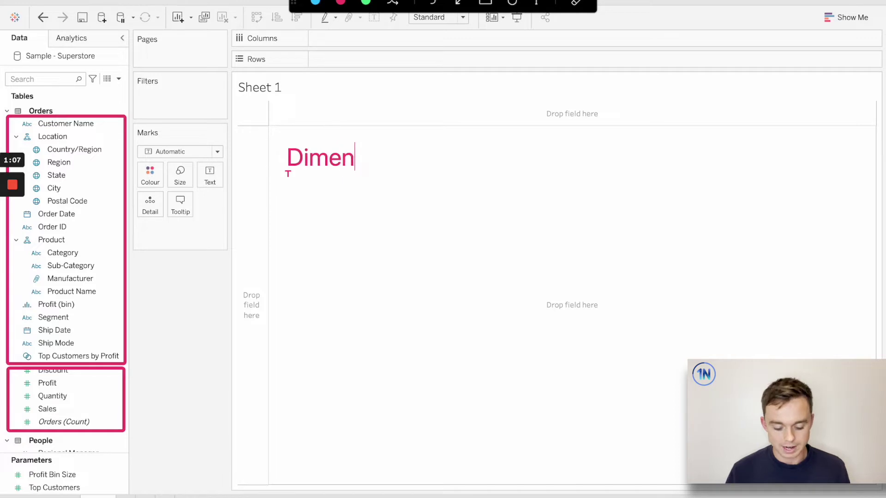
{"action": "type", "text": "sions"}
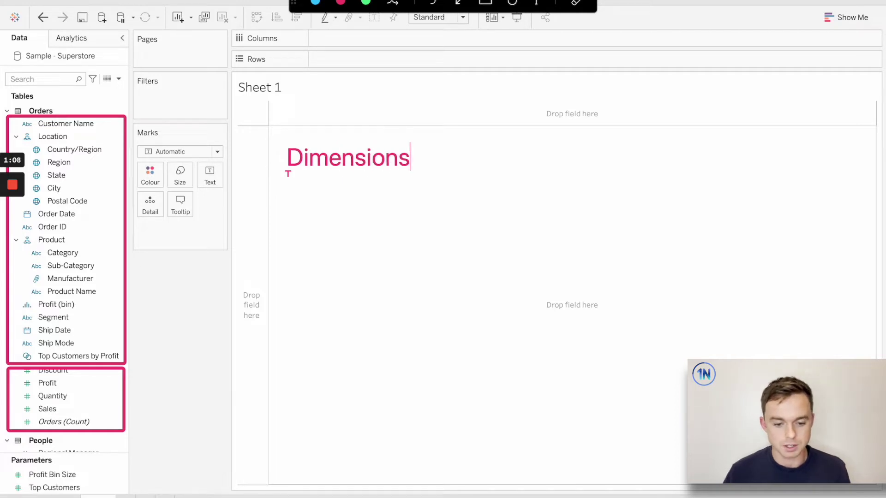
{"action": "left_click", "coordinate": [335, 192]}
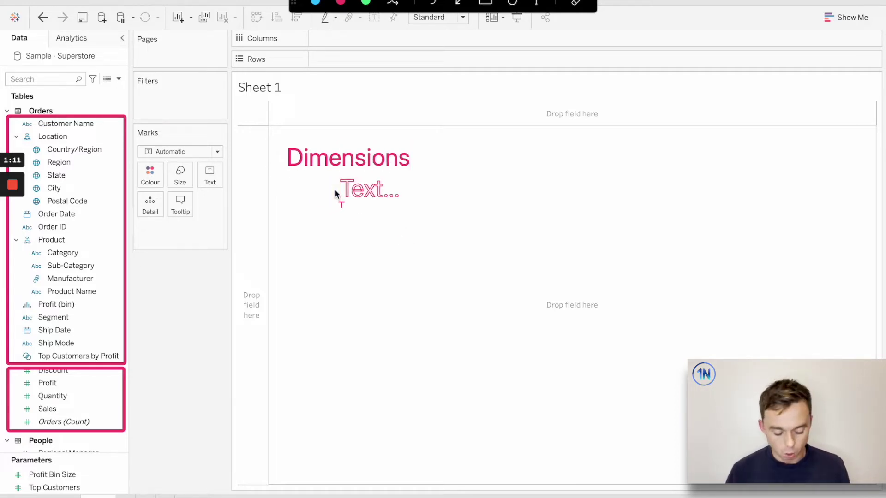
{"action": "type", "text": "Qualitative"}
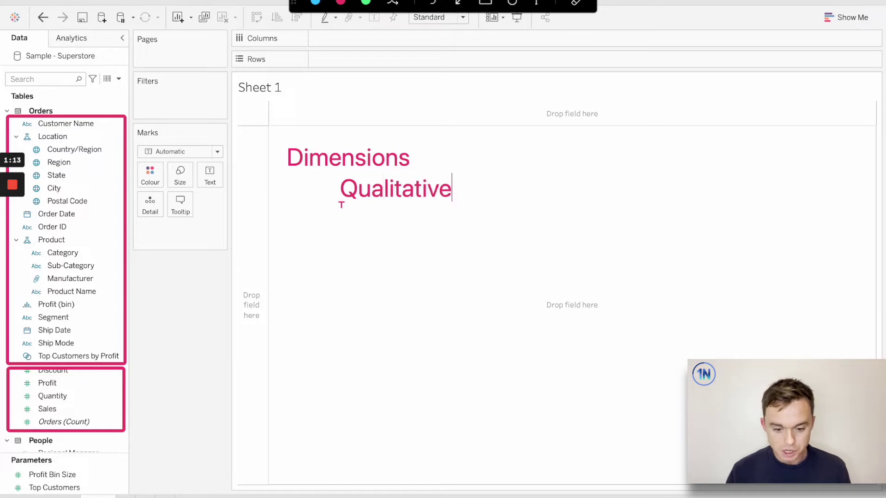
{"action": "key", "text": "Return"}
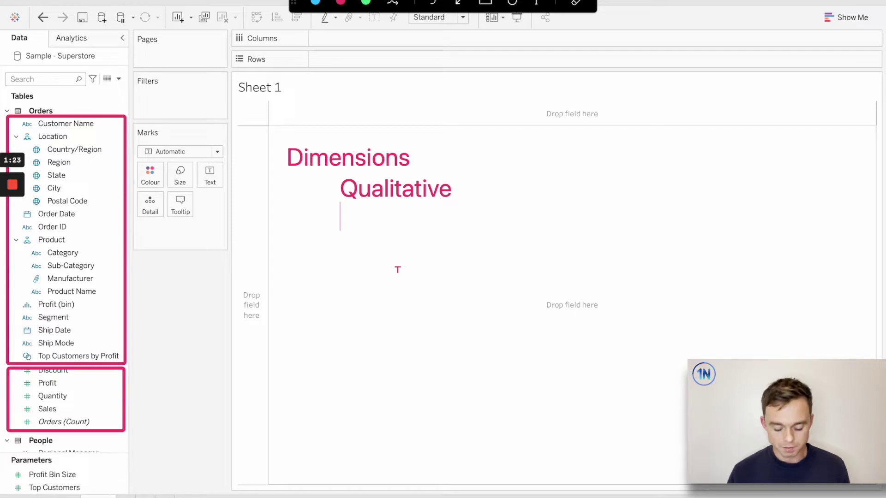
{"action": "type", "text": "Text"}
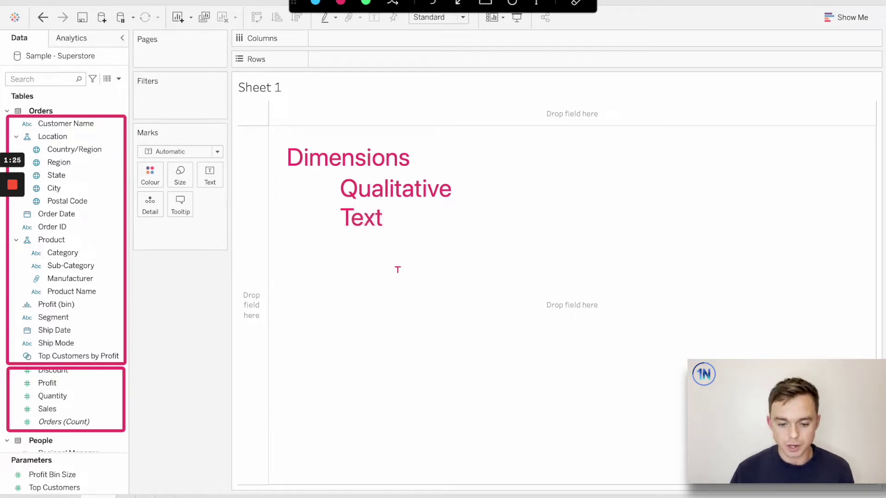
{"action": "type", "text": " (names)"}
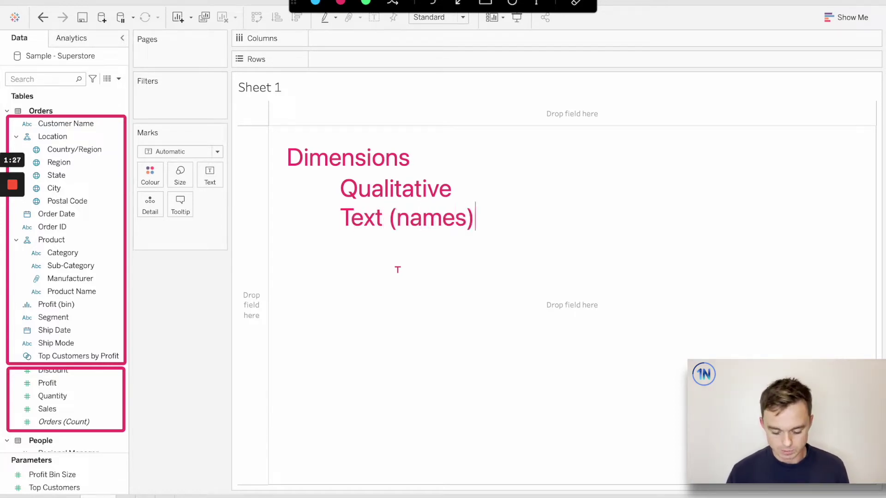
{"action": "type", "text": ", "}
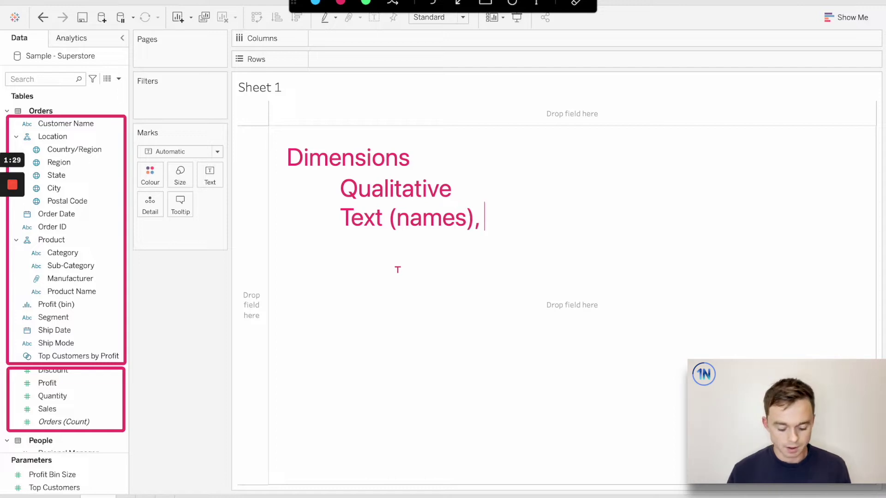
{"action": "type", "text": "IDs,"}
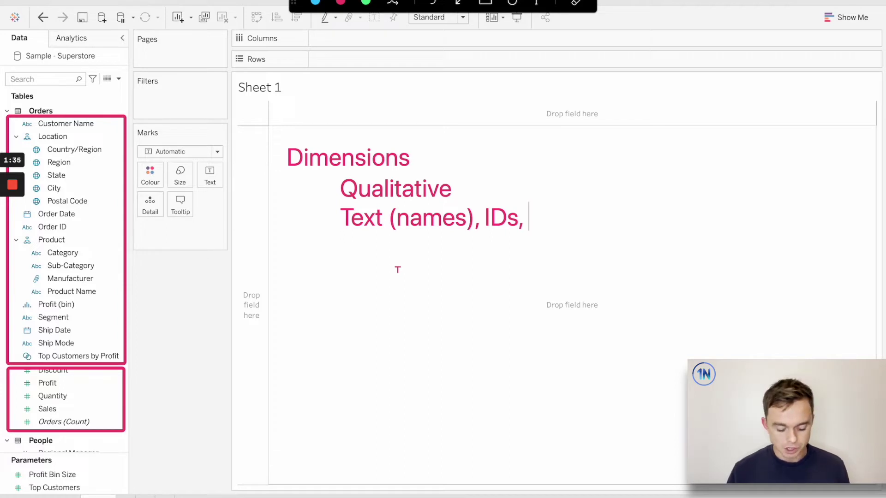
{"action": "type", "text": " Geo, Date"}
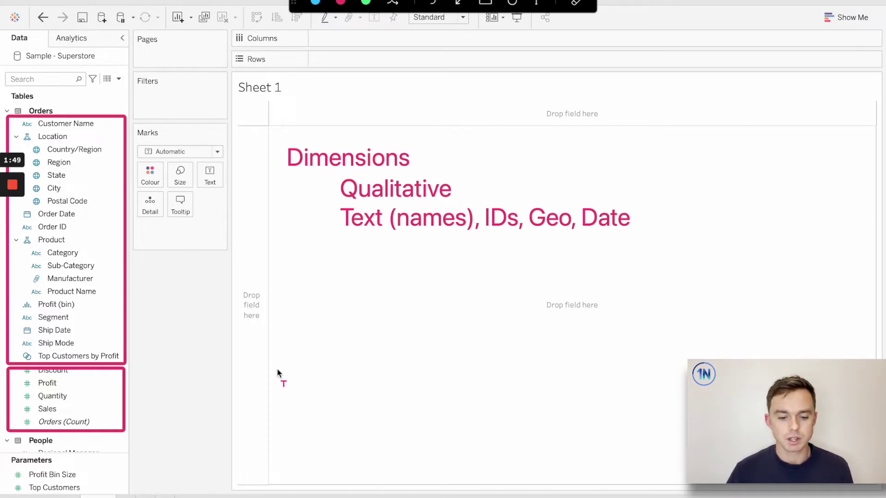
{"action": "left_click", "coordinate": [277, 371]}
Step: Add 'Measures' and 'Quantitative' notes, then clear all on-screen annotations
{"action": "type", "text": "Measures"}
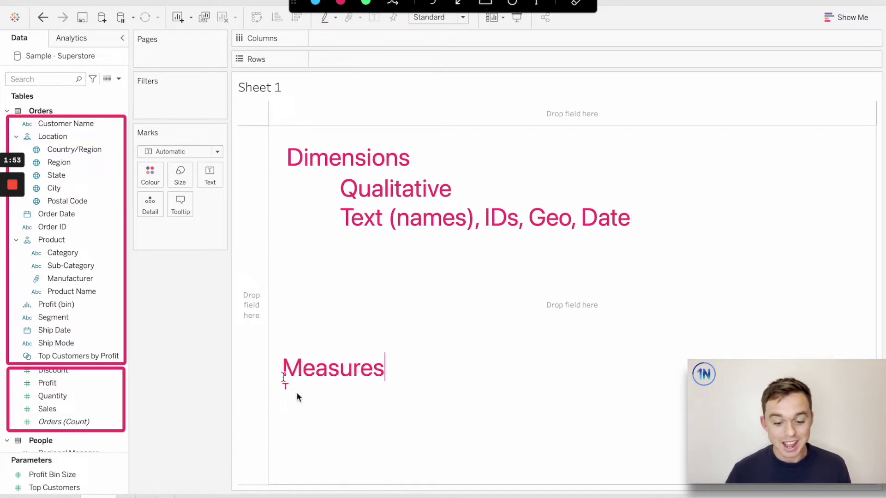
{"action": "left_click", "coordinate": [343, 401]}
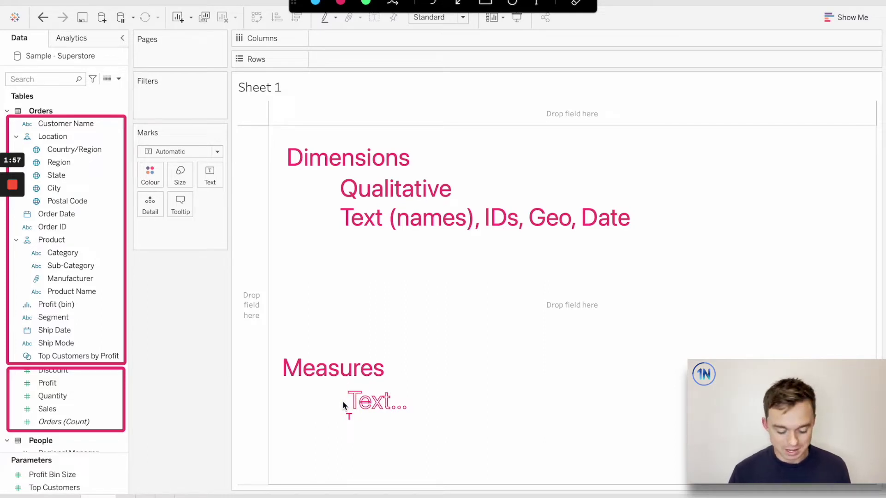
{"action": "type", "text": "Quantitative"}
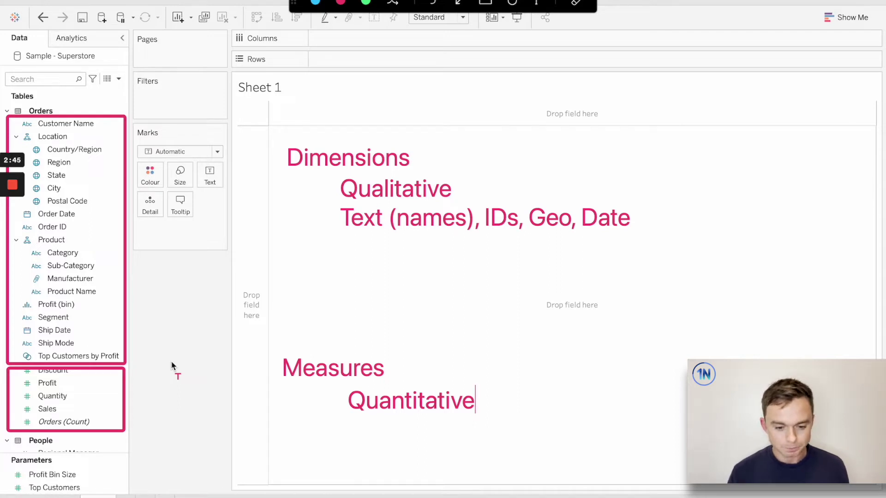
{"action": "type", "text": "h"}
{"action": "key", "text": "Escape"}
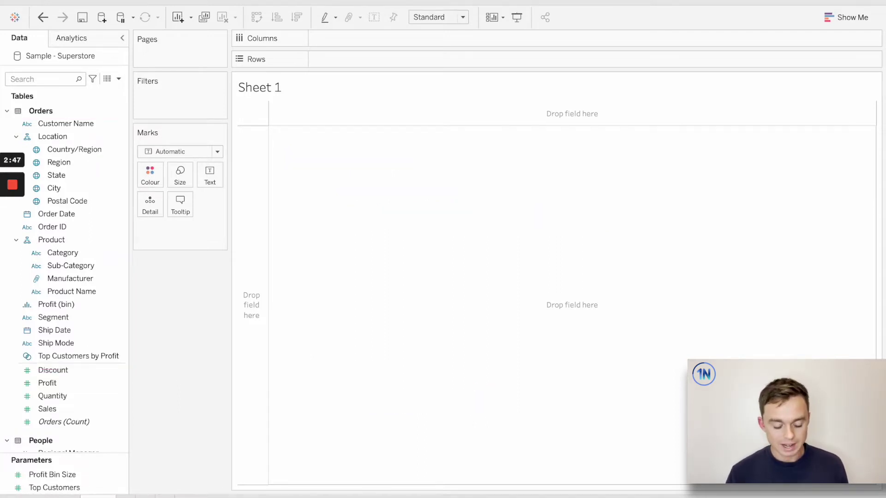
Step: Outline the dimension fields with a cyan annotation rectangle
{"action": "key", "text": "ctrl+shift+a"}
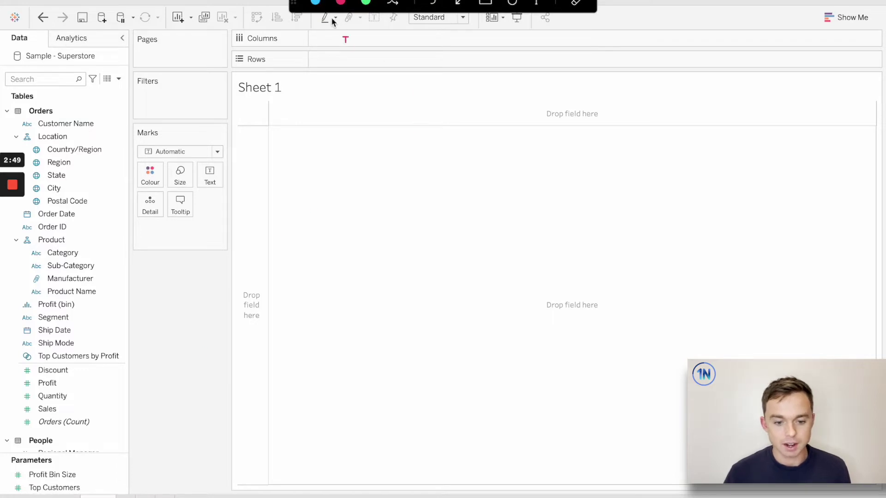
{"action": "left_click", "coordinate": [489, 3]}
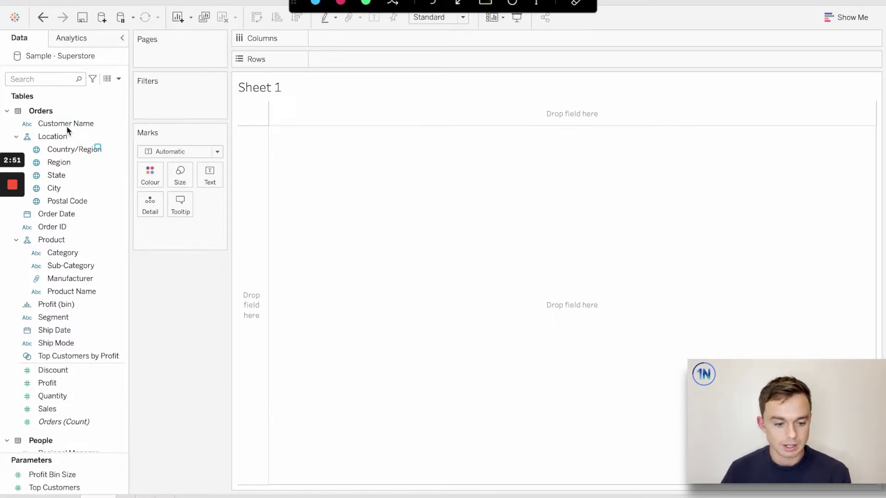
{"action": "mouse_move", "coordinate": [7, 117]}
{"action": "left_mouse_down"}
{"action": "mouse_move", "coordinate": [114, 164]}
{"action": "mouse_move", "coordinate": [130, 228]}
{"action": "mouse_move", "coordinate": [129, 365]}
{"action": "left_mouse_up"}
Step: Write 'Discrete', then 'unique, individual, distinct' with 'headers and labels' below it
{"action": "left_click", "coordinate": [536, 2]}
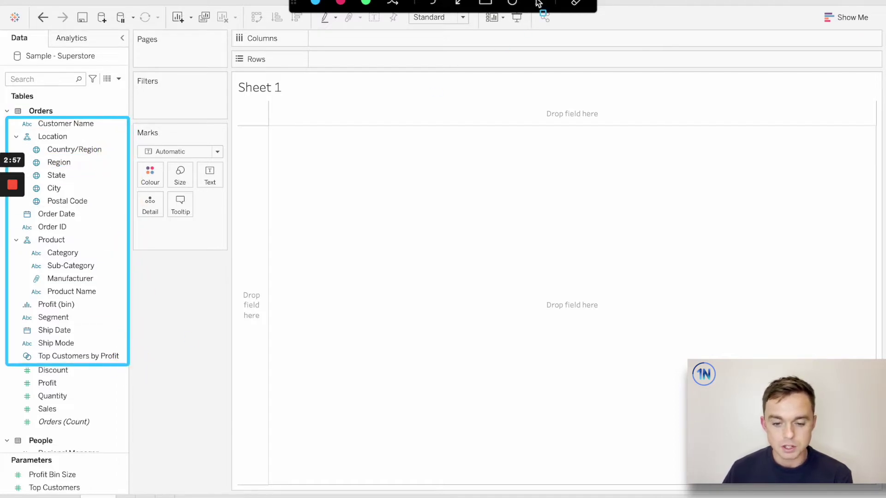
{"action": "left_click", "coordinate": [279, 160]}
{"action": "type", "text": "Discrete"}
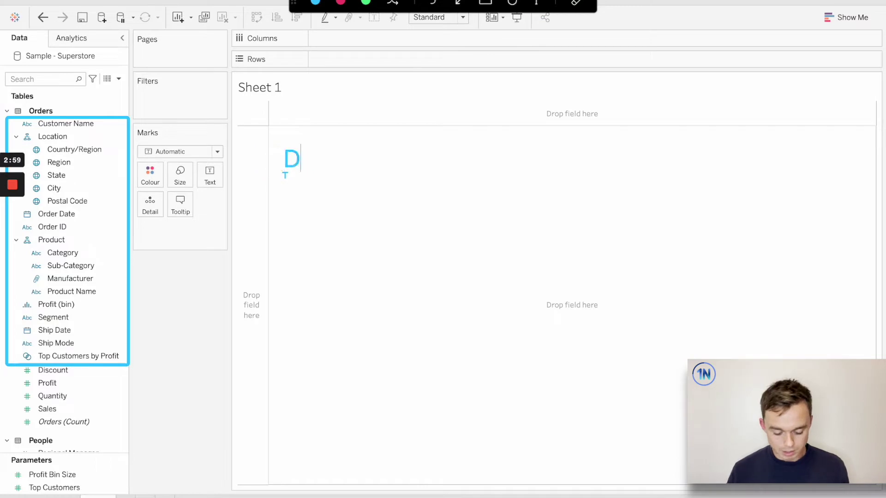
{"action": "left_click", "coordinate": [329, 200]}
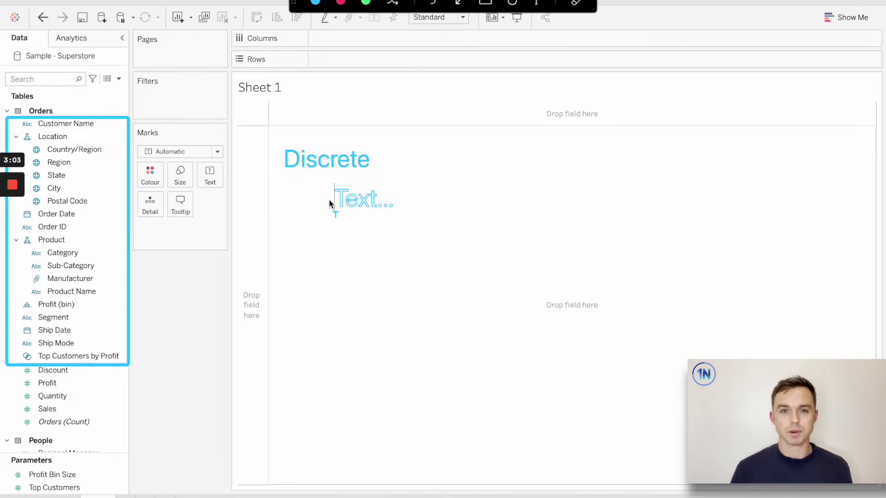
{"action": "type", "text": "uniq"}
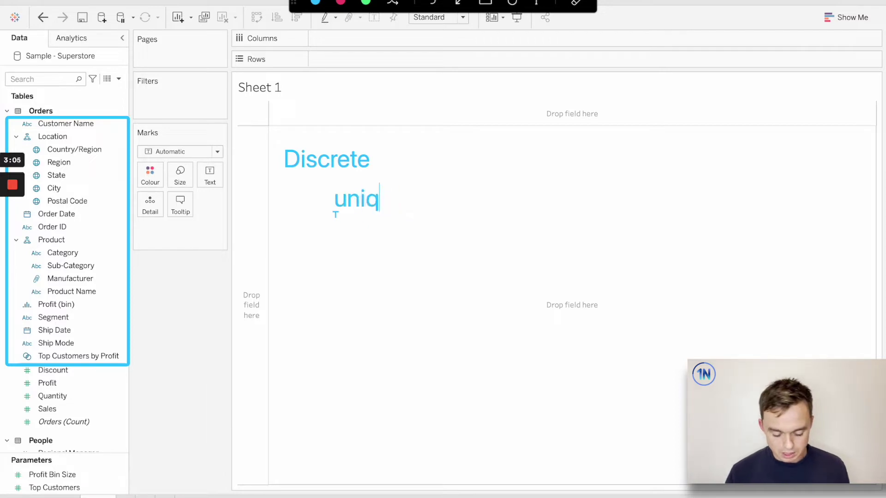
{"action": "type", "text": "ue, indiducal"}
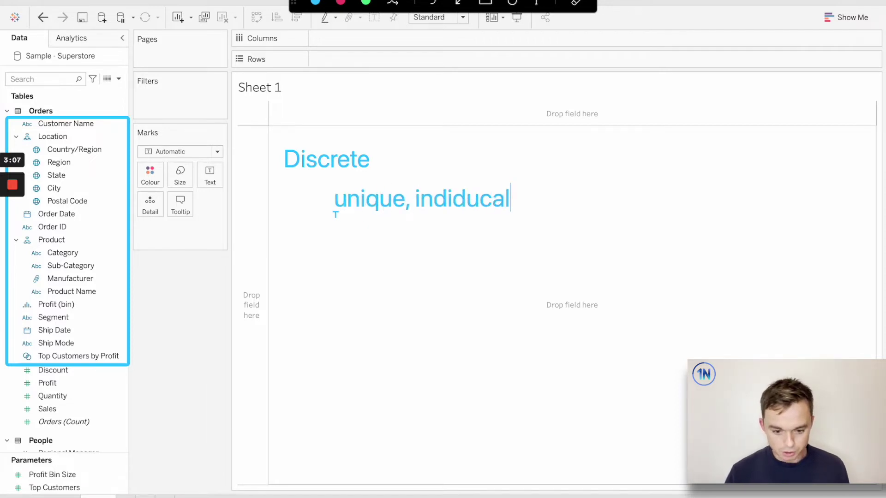
{"action": "key", "text": "BackSpace"}
{"action": "key", "text": "BackSpace"}
{"action": "key", "text": "BackSpace"}
{"action": "key", "text": "BackSpace"}
{"action": "key", "text": "BackSpace"}
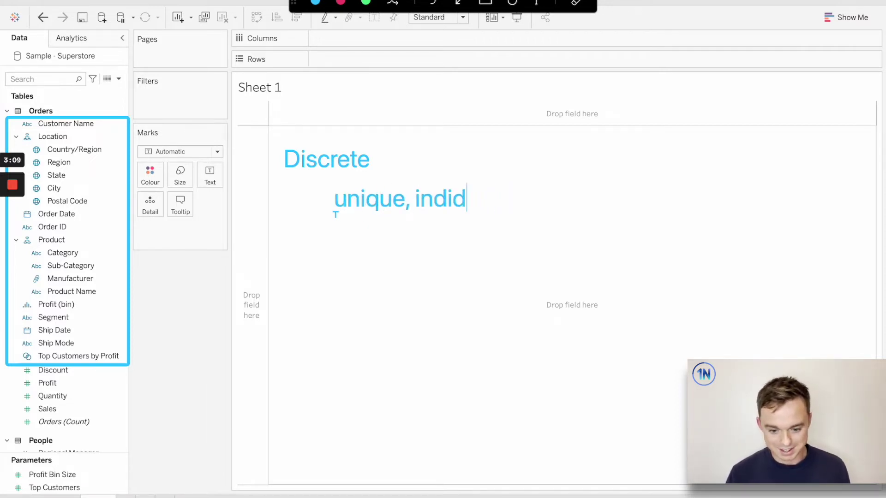
{"action": "type", "text": "vidual,"}
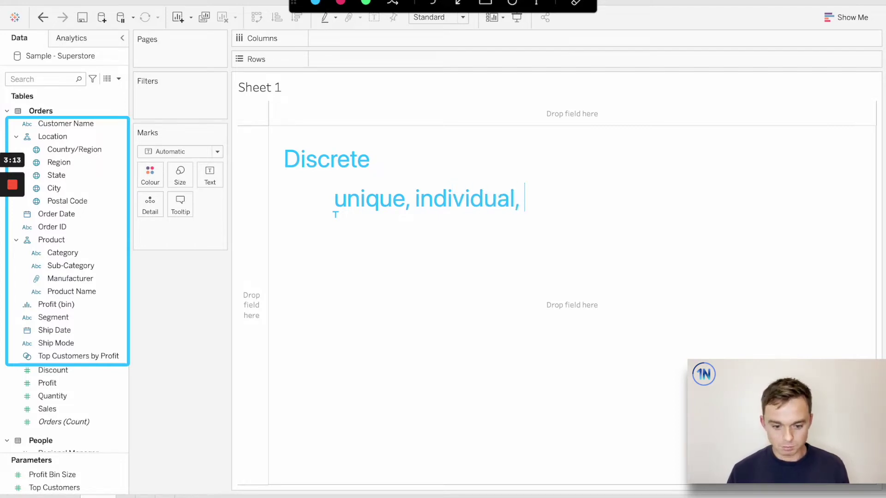
{"action": "type", "text": " distinct"}
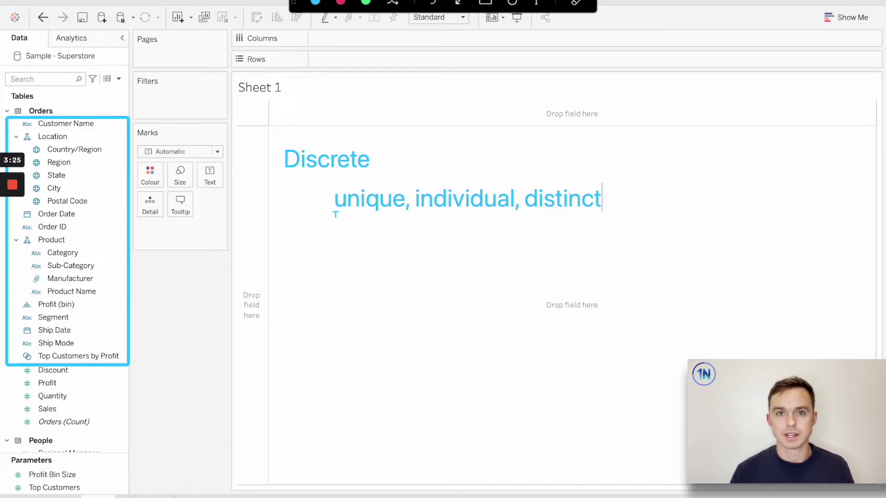
{"action": "key", "text": "Return"}
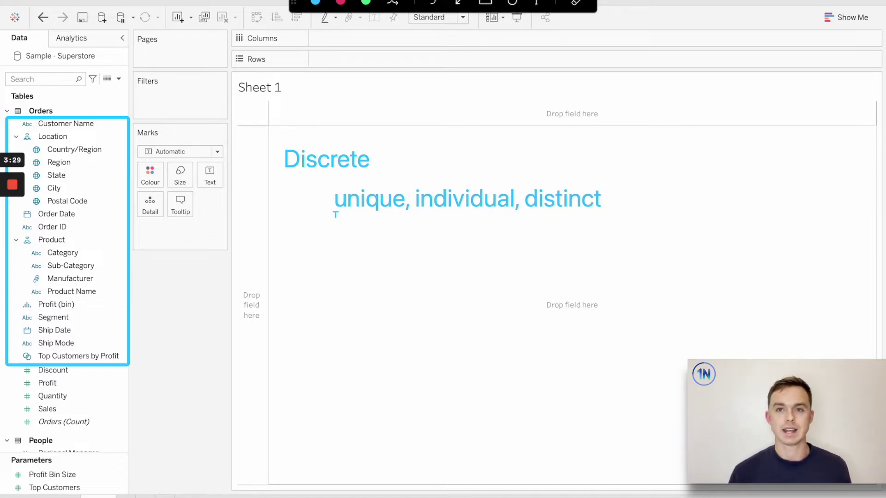
{"action": "type", "text": "he"}
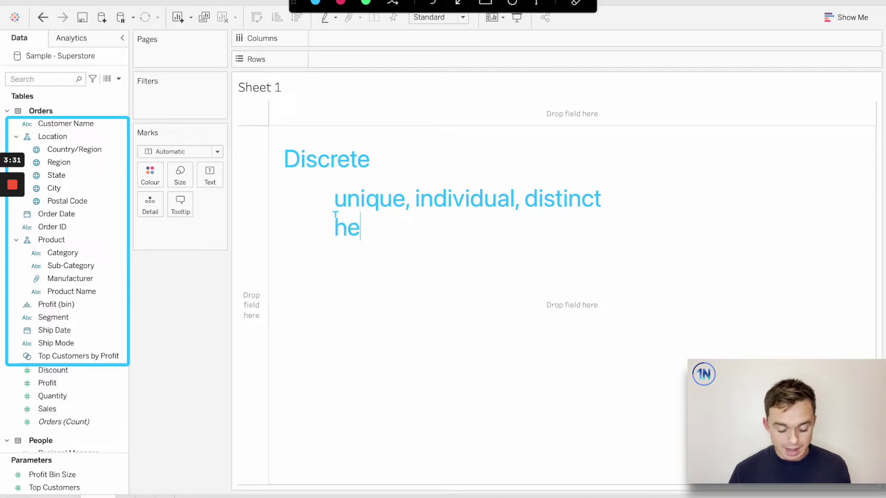
{"action": "type", "text": "aders and labels"}
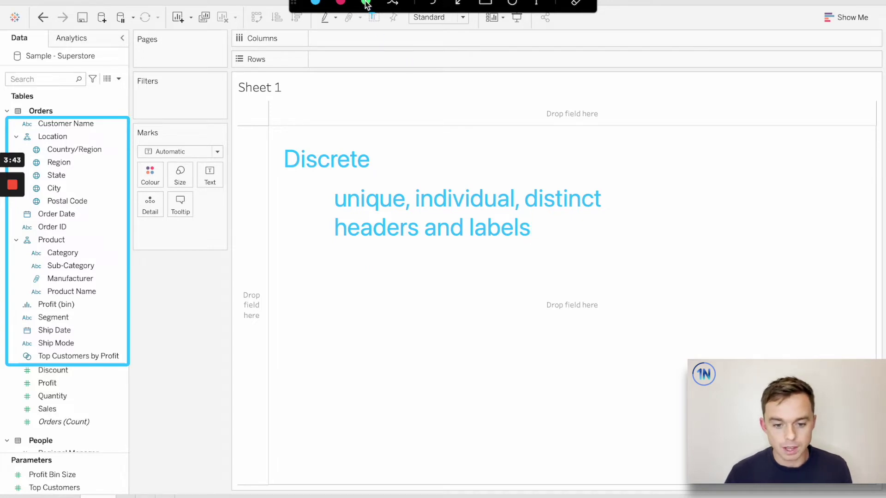
Step: Box the Discount-to-Orders (Count) measures in green and start a 'Continuous' note below
{"action": "left_click", "coordinate": [492, 4]}
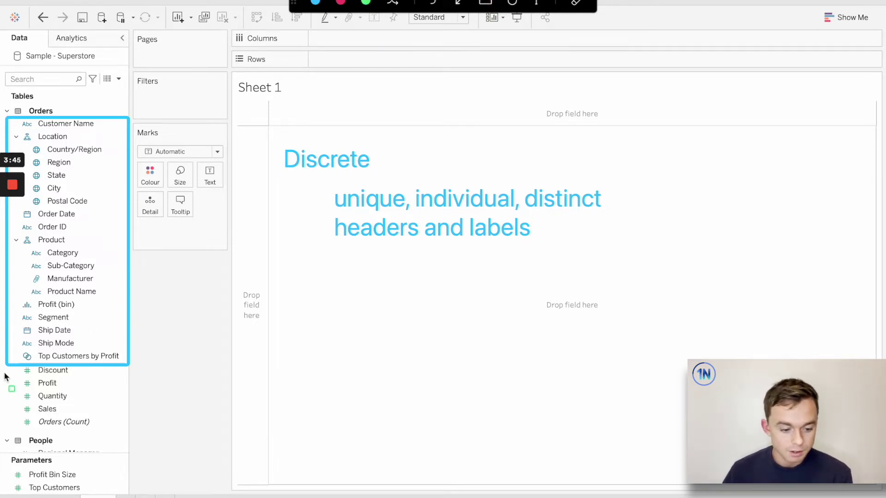
{"action": "left_click_drag", "start_coordinate": [6, 370], "coordinate": [130, 433]}
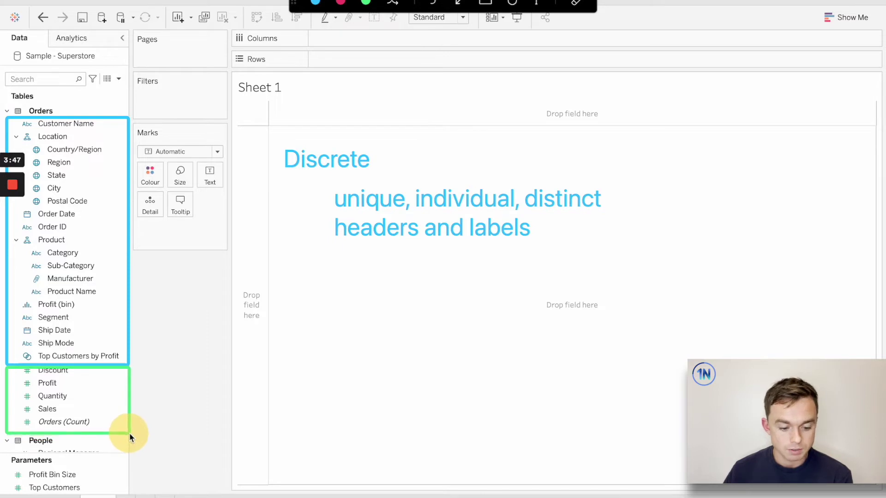
{"action": "left_click", "coordinate": [538, 4]}
{"action": "left_click", "coordinate": [281, 364]}
{"action": "type", "text": "Continuous"}
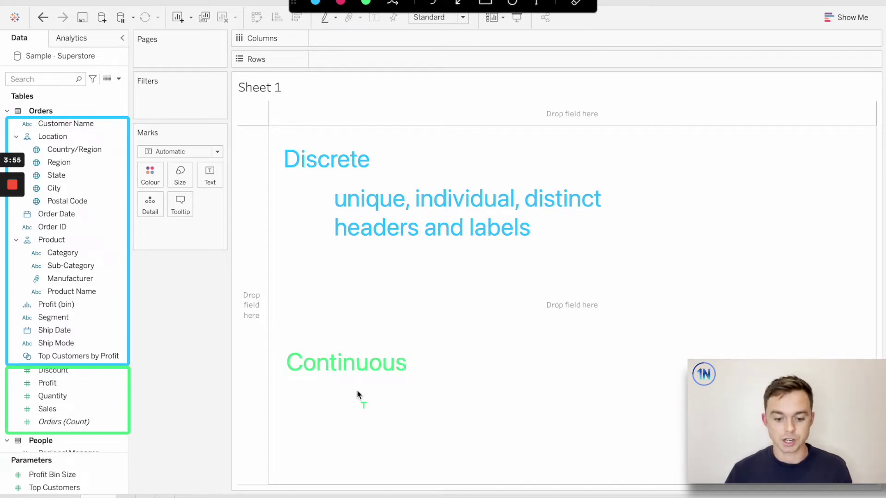
Step: Add the notes 'connected whole, timeline' and 'axes', then clear all annotations
{"action": "left_click", "coordinate": [344, 392]}
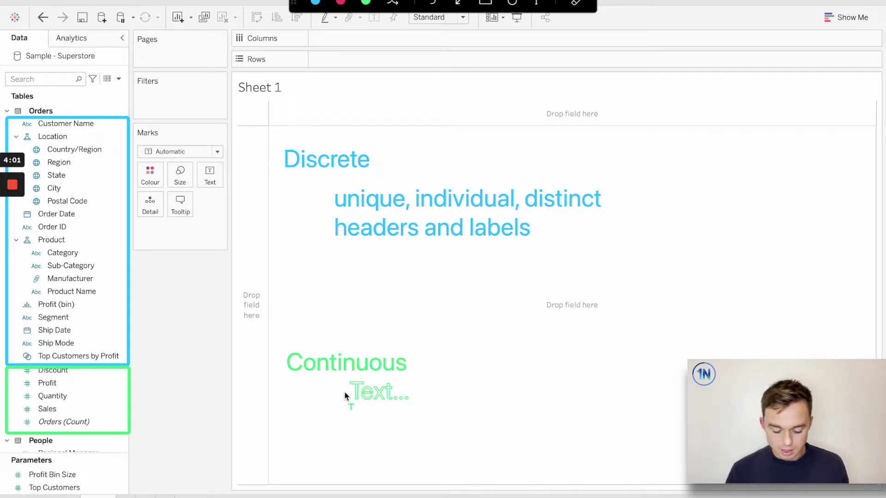
{"action": "type", "text": "conne"}
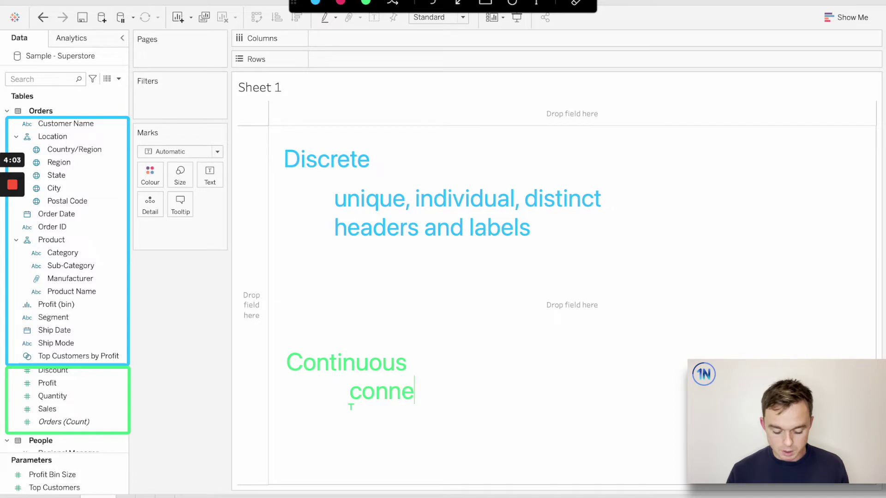
{"action": "type", "text": "cted whole"}
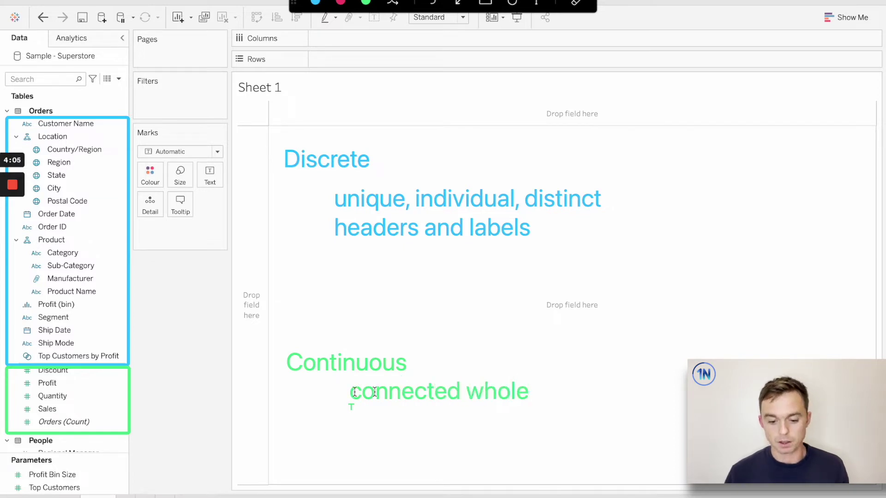
{"action": "type", "text": ", timel"}
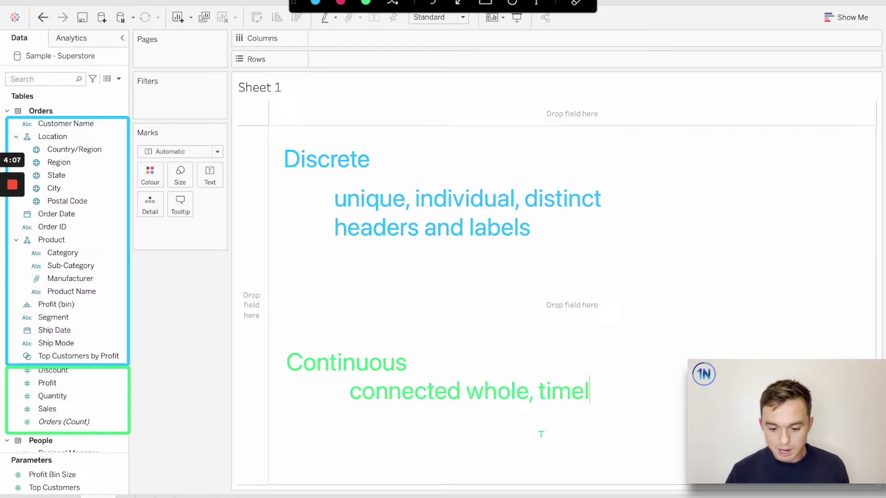
{"action": "type", "text": "ine"}
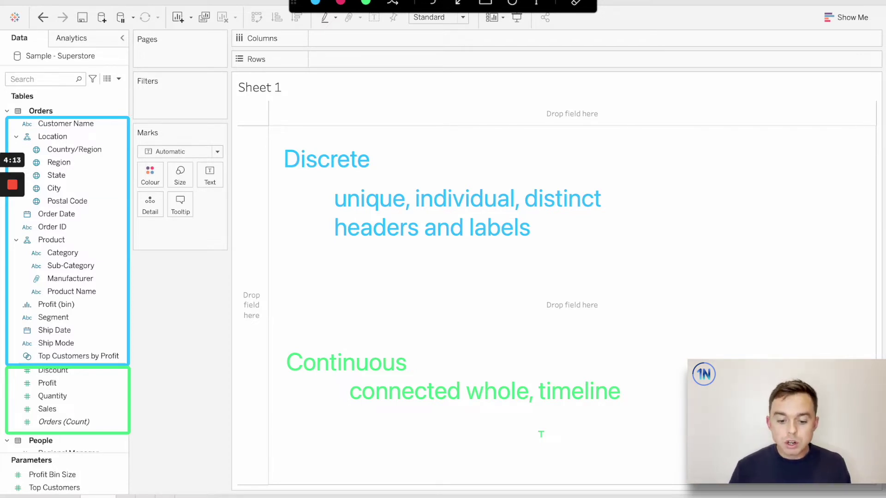
{"action": "type", "text": "axes"}
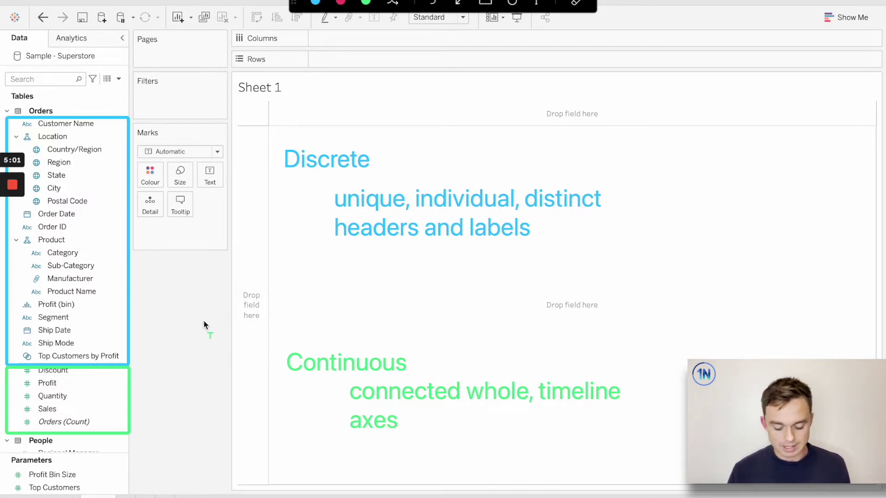
{"action": "key", "text": "Escape"}
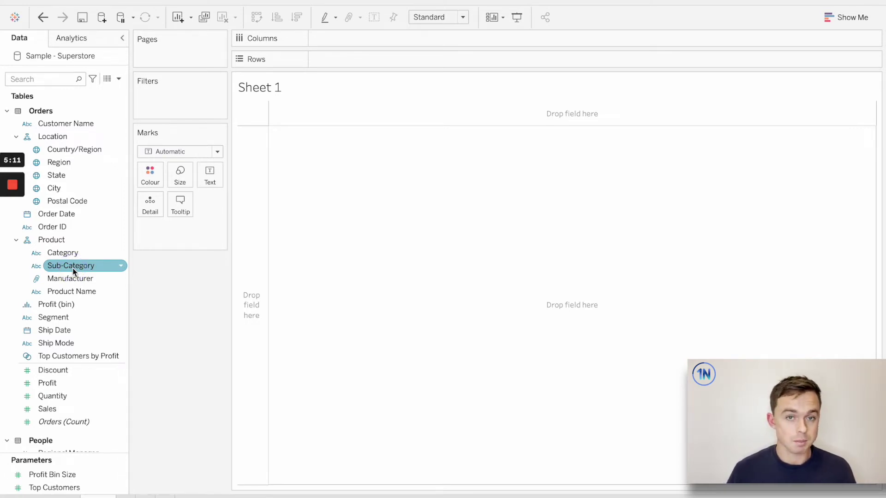
Step: Place Sub-Category on Rows and widen its header column
{"action": "left_click_drag", "start_coordinate": [73, 272], "coordinate": [348, 60]}
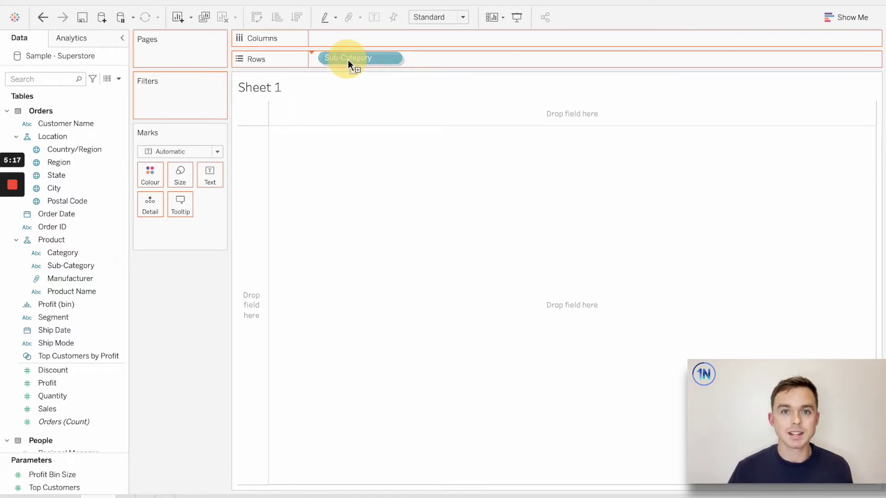
{"action": "left_click_drag", "start_coordinate": [348, 60], "coordinate": [348, 60]}
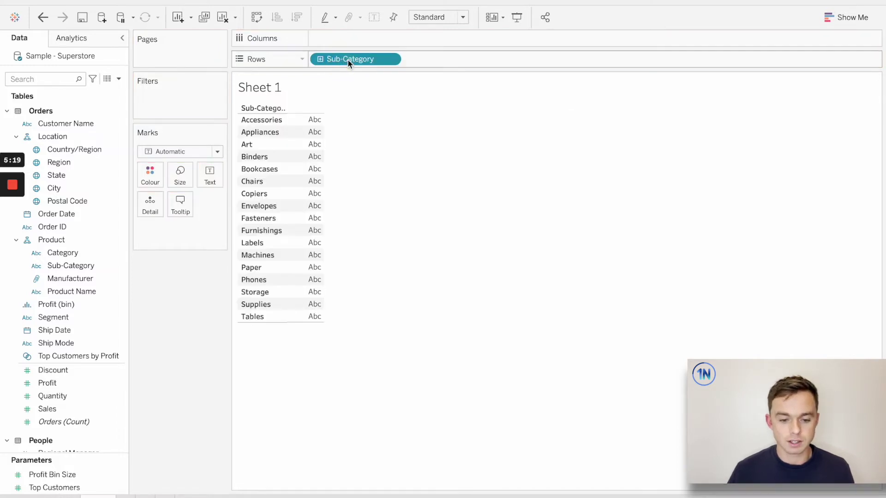
{"action": "left_click", "coordinate": [287, 119]}
{"action": "left_click_drag", "start_coordinate": [307, 119], "coordinate": [328, 120]}
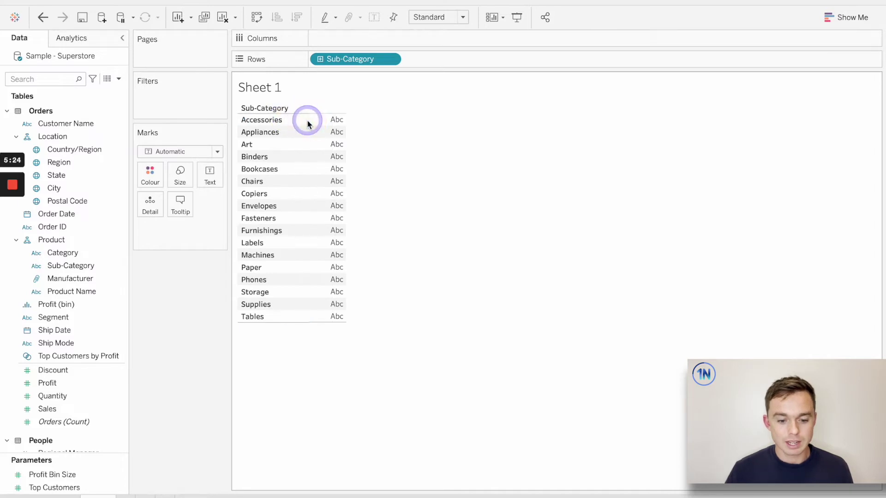
{"action": "left_click_drag", "start_coordinate": [277, 102], "coordinate": [264, 134]}
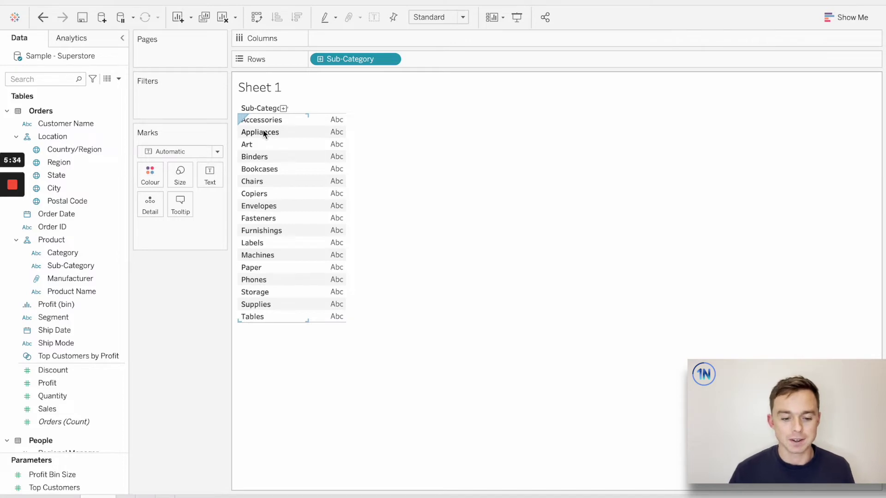
{"action": "left_click", "coordinate": [257, 169]}
Step: Put Profit on Columns to plot SUM(Profit) bars per sub-category
{"action": "left_click_drag", "start_coordinate": [93, 384], "coordinate": [367, 36]}
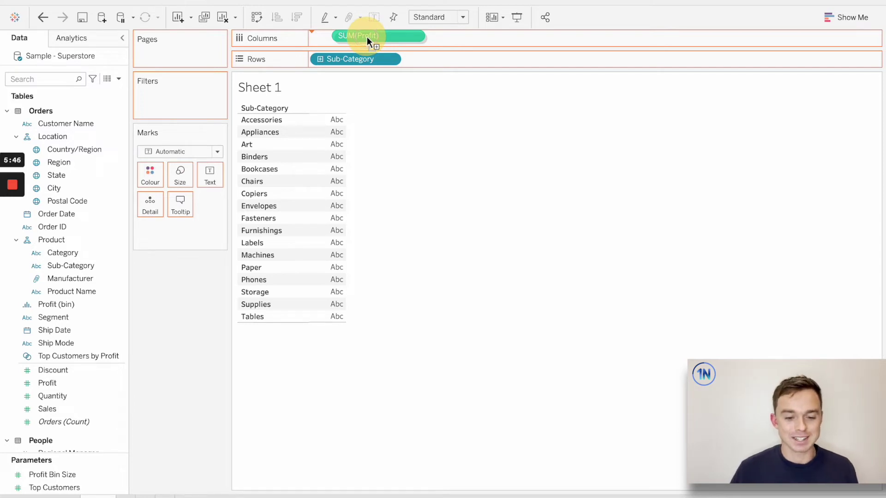
{"action": "left_click_drag", "start_coordinate": [367, 37], "coordinate": [364, 38]}
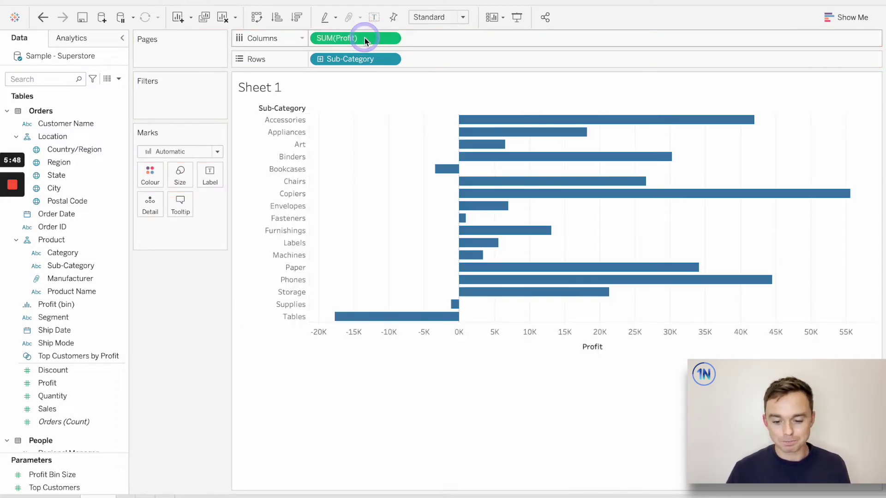
{"action": "mouse_move", "coordinate": [485, 301]}
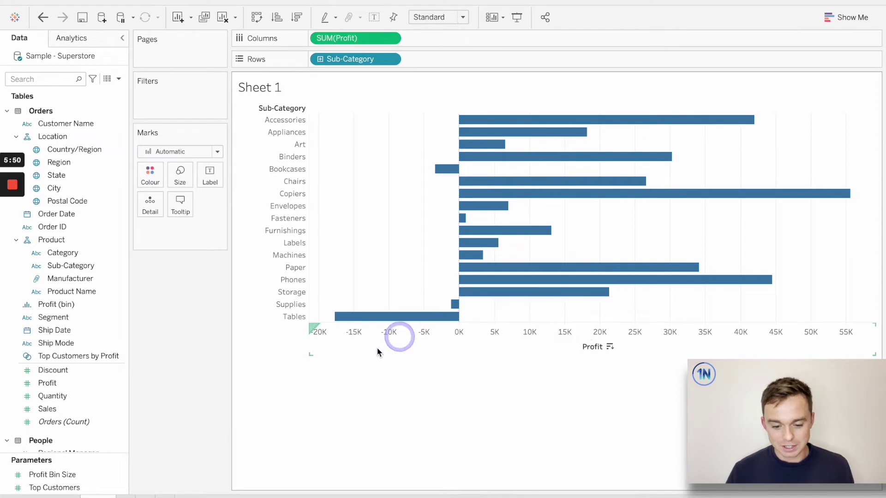
{"action": "key", "text": "ctrl+shift+a"}
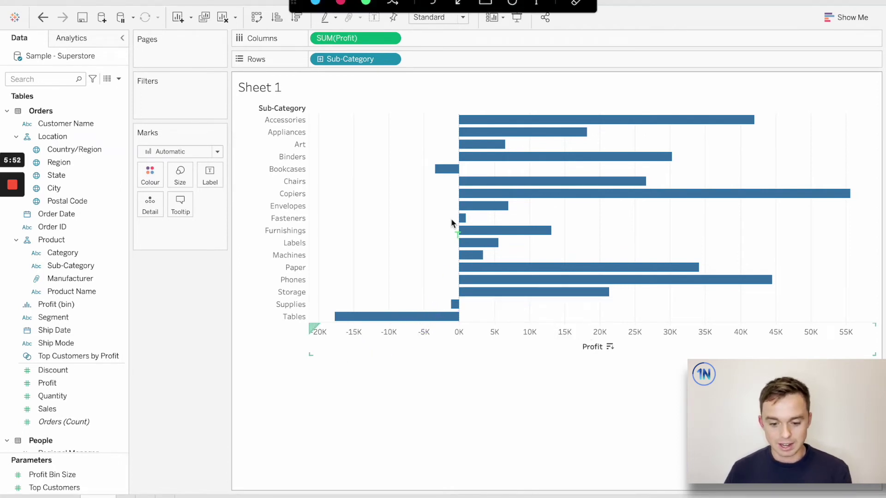
{"action": "left_click", "coordinate": [460, 4]}
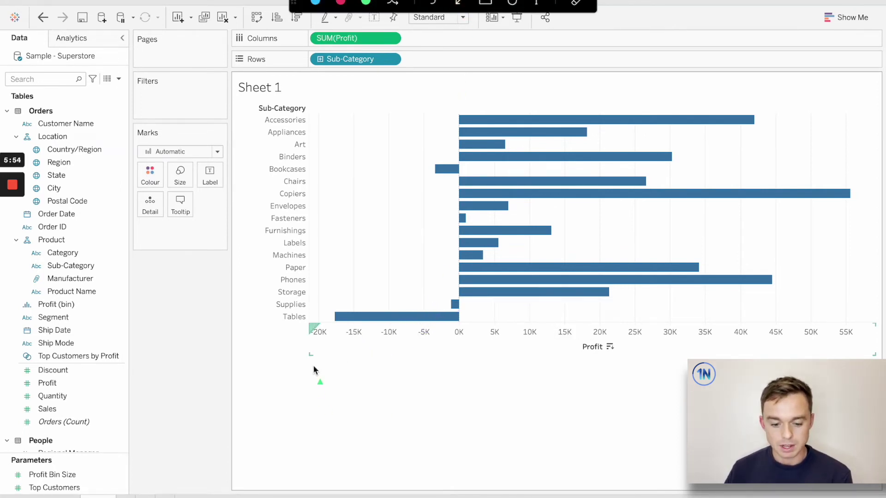
{"action": "mouse_move", "coordinate": [309, 363]}
{"action": "left_mouse_down"}
{"action": "mouse_move", "coordinate": [738, 406]}
{"action": "mouse_move", "coordinate": [865, 357]}
{"action": "left_mouse_up"}
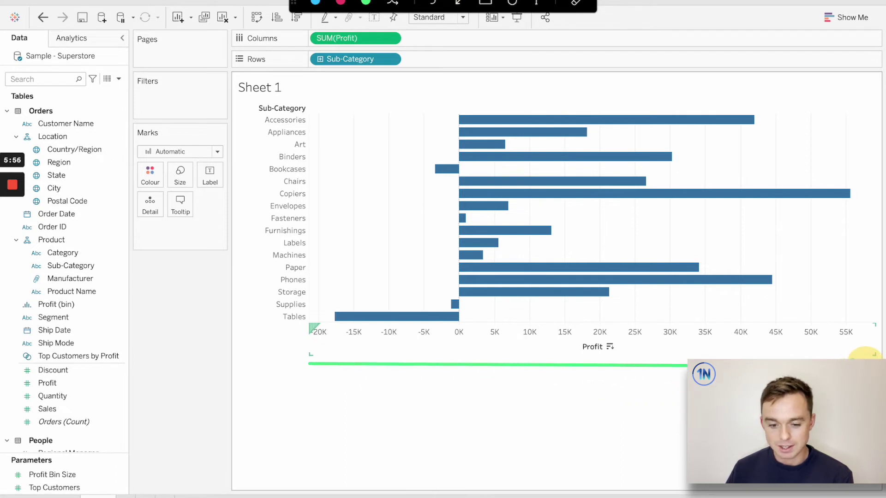
{"action": "mouse_move", "coordinate": [390, 44]}
{"action": "left_mouse_down"}
{"action": "mouse_move", "coordinate": [609, 369]}
{"action": "mouse_move", "coordinate": [592, 320]}
{"action": "left_mouse_up"}
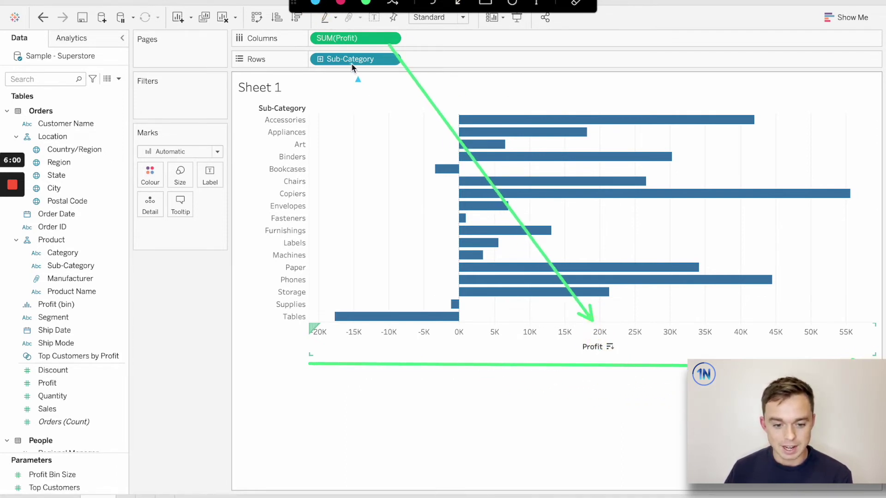
{"action": "left_click_drag", "start_coordinate": [351, 68], "coordinate": [304, 96]}
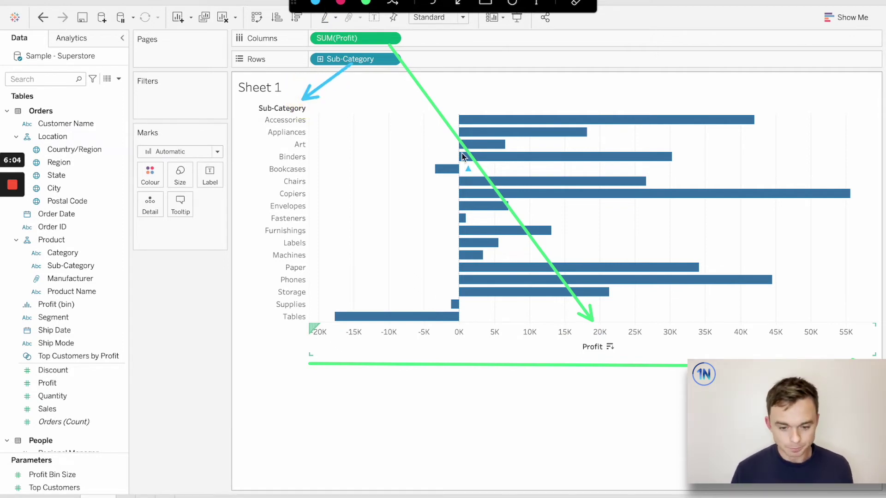
{"action": "left_click", "coordinate": [341, 3]}
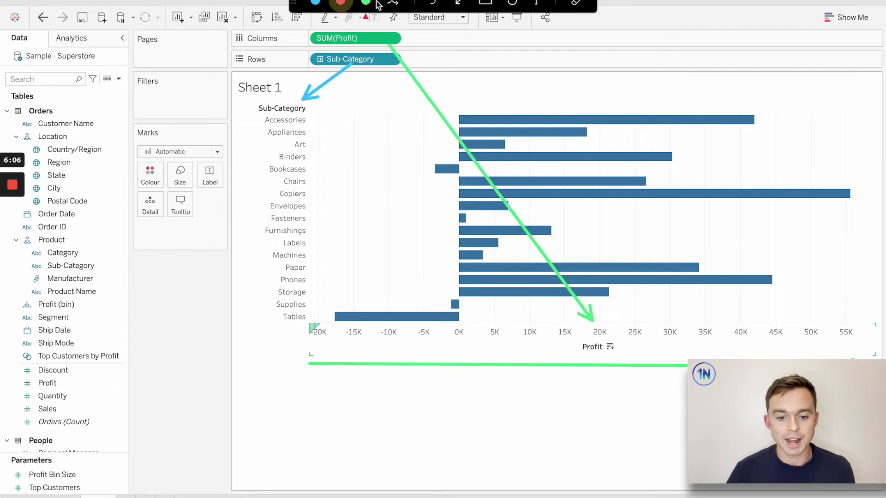
{"action": "left_click", "coordinate": [486, 3]}
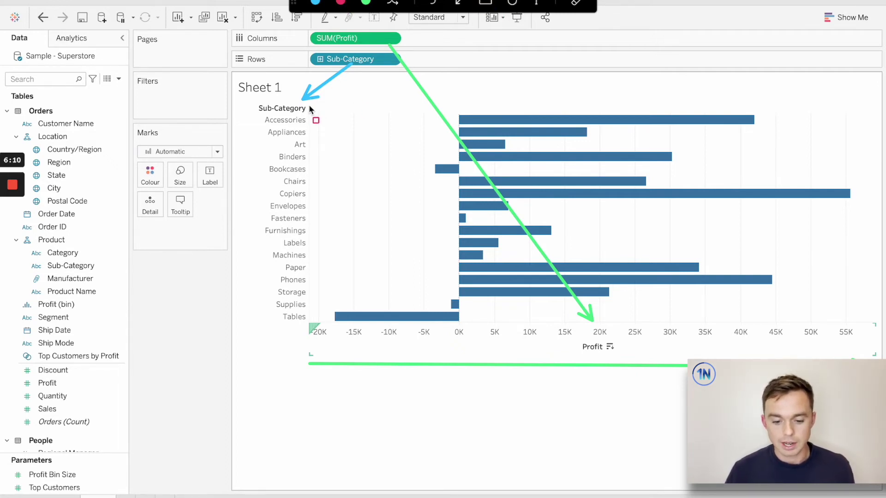
{"action": "mouse_move", "coordinate": [310, 106]}
{"action": "left_mouse_down"}
{"action": "mouse_move", "coordinate": [356, 278]}
{"action": "mouse_move", "coordinate": [355, 330]}
{"action": "mouse_move", "coordinate": [357, 320]}
{"action": "left_mouse_up"}
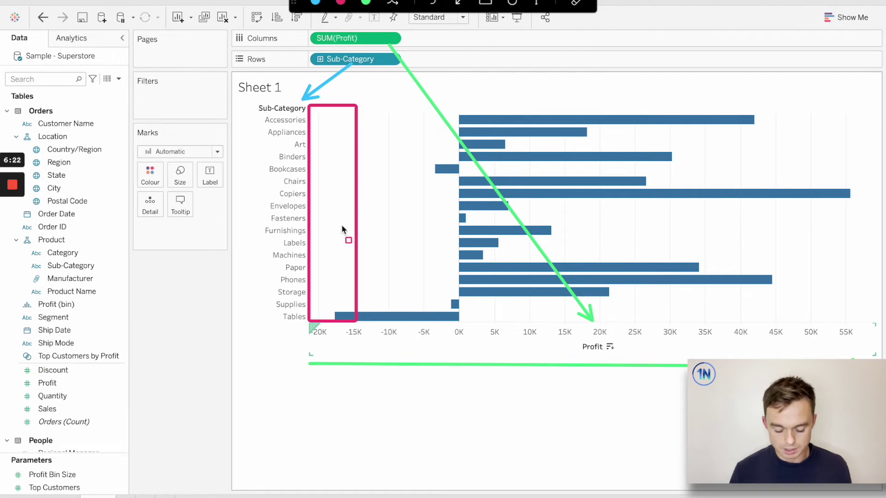
{"action": "key", "text": "Escape"}
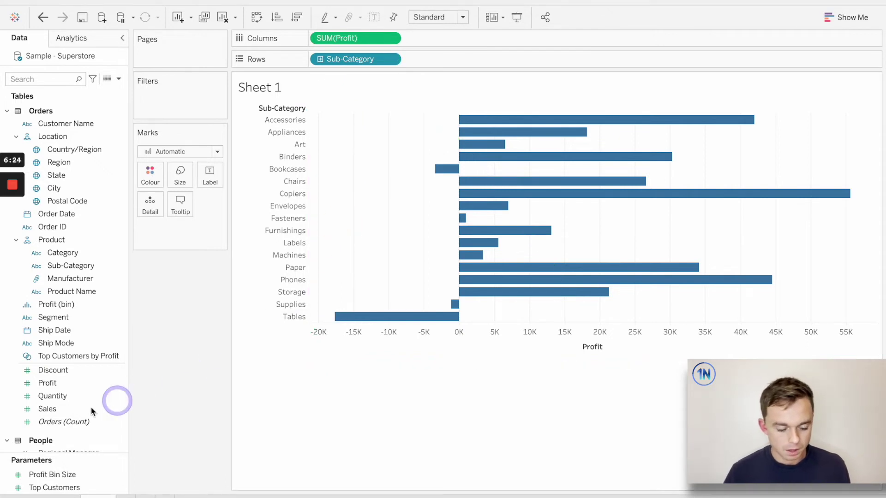
Step: Add SUM(Sales) to Rows after Sub-Category and draw arrows at the Sales axis, Profit and Sub-Category header
{"action": "left_click_drag", "start_coordinate": [29, 410], "coordinate": [436, 60]}
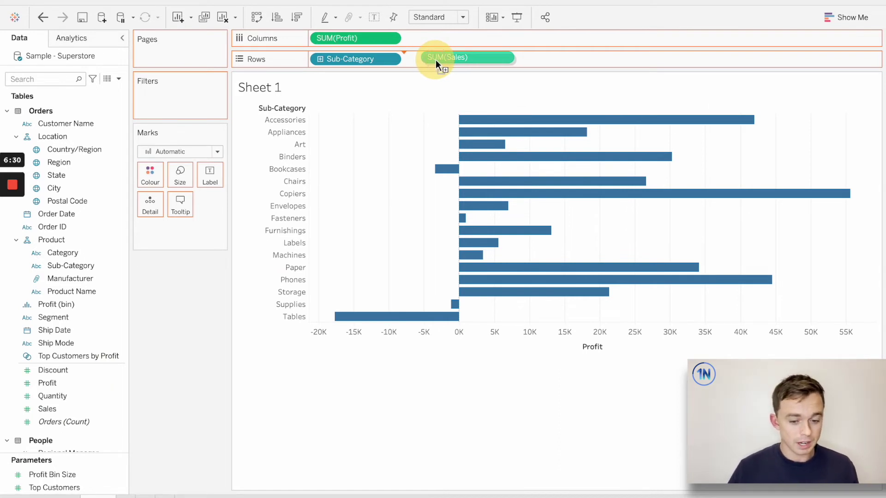
{"action": "left_click_drag", "start_coordinate": [436, 59], "coordinate": [435, 59]}
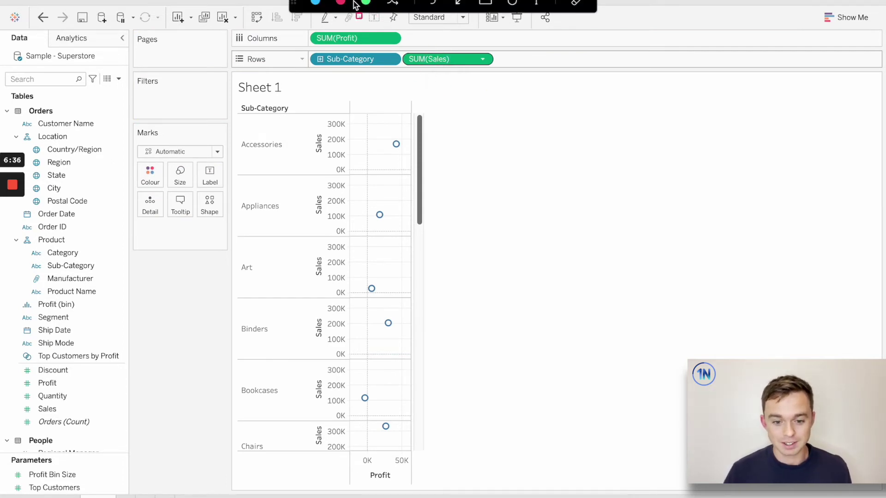
{"action": "left_click", "coordinate": [457, 3]}
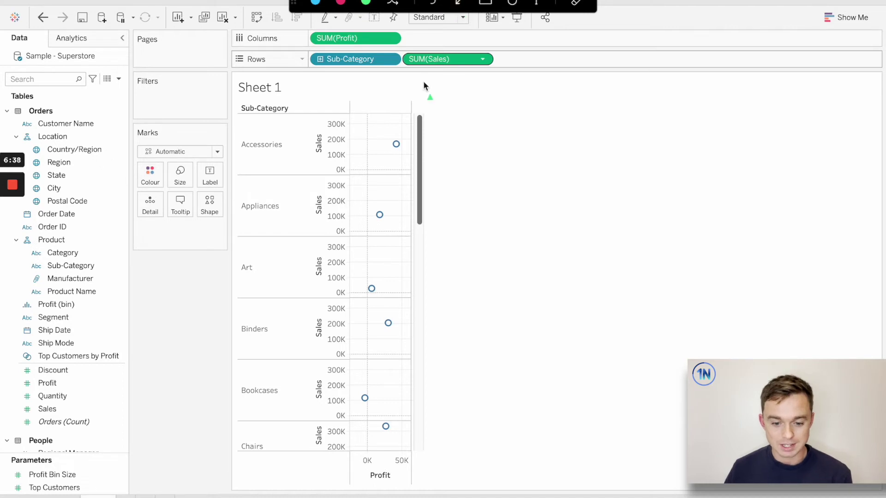
{"action": "mouse_move", "coordinate": [418, 68]}
{"action": "left_mouse_down"}
{"action": "mouse_move", "coordinate": [392, 138]}
{"action": "mouse_move", "coordinate": [356, 151]}
{"action": "mouse_move", "coordinate": [328, 143]}
{"action": "left_mouse_up"}
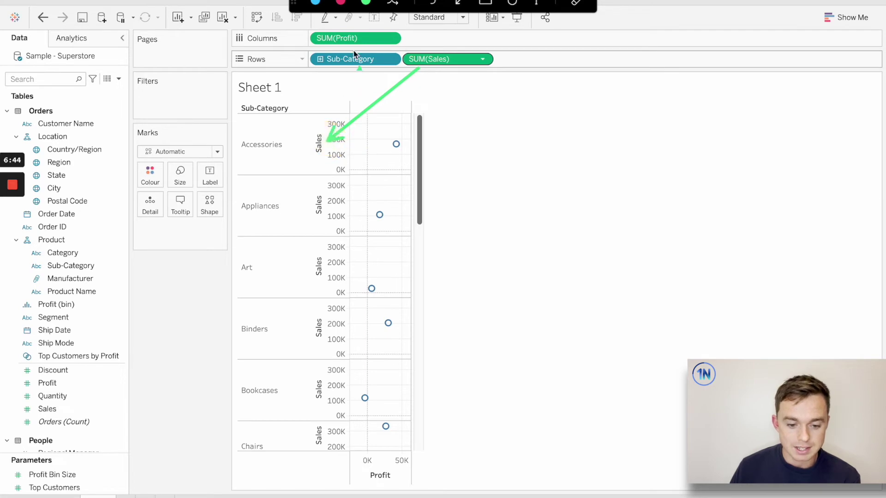
{"action": "left_click_drag", "start_coordinate": [353, 40], "coordinate": [377, 167]}
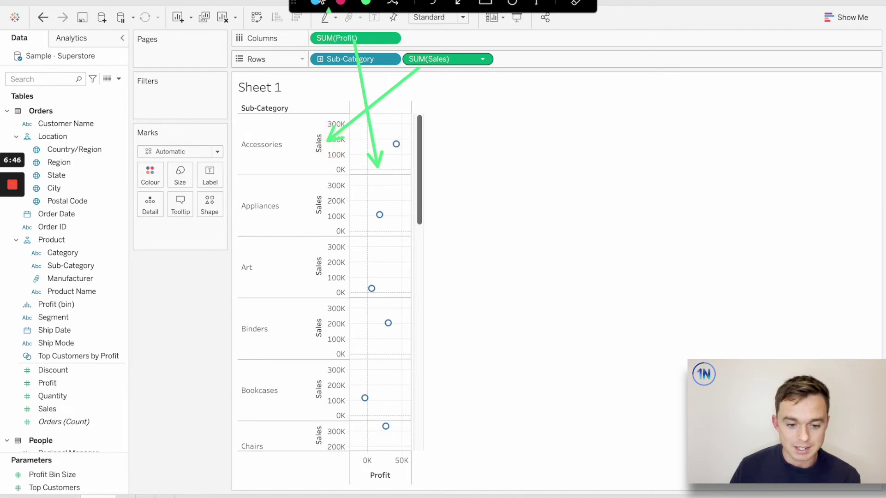
{"action": "left_click_drag", "start_coordinate": [332, 71], "coordinate": [328, 74]}
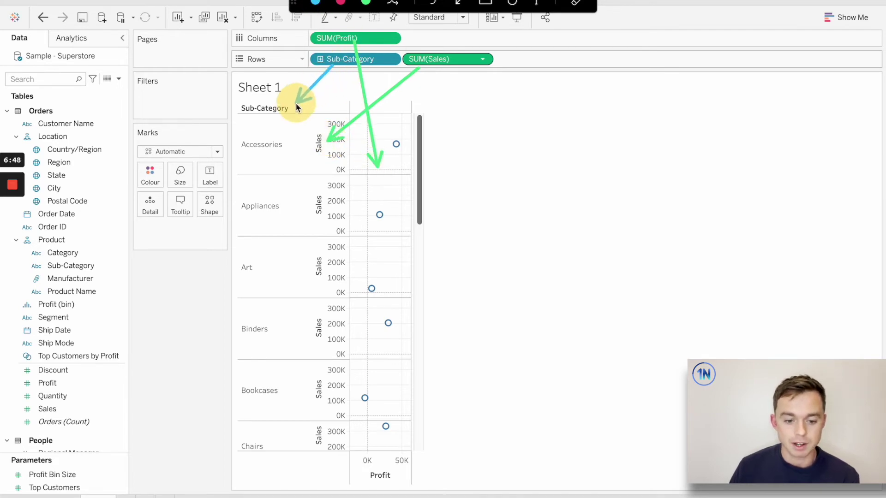
{"action": "left_click_drag", "start_coordinate": [296, 107], "coordinate": [295, 107]}
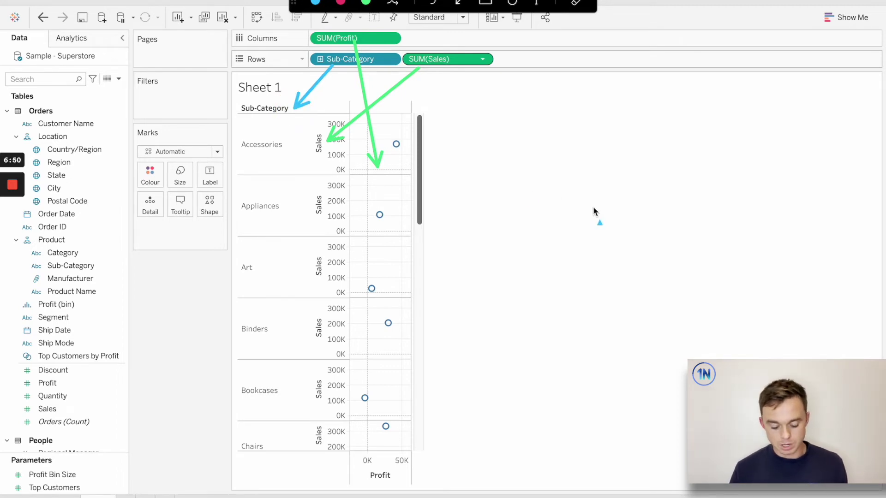
Step: Clear the arrow annotations and bring up the SUM(Sales) pill's menu
{"action": "key", "text": "Escape"}
{"action": "left_click", "coordinate": [593, 206]}
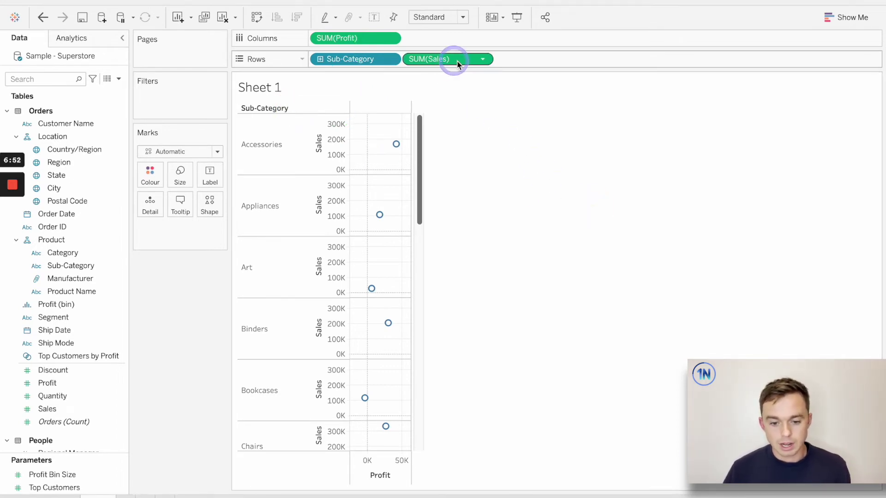
{"action": "left_click", "coordinate": [483, 59]}
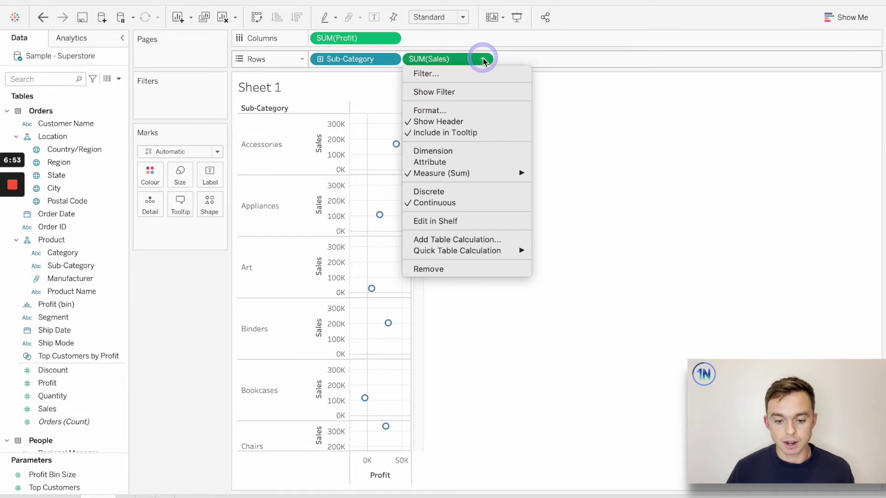
Step: Make SUM(Sales) discrete and format it as Number (Custom) with 0 decimal places
{"action": "left_click", "coordinate": [480, 191]}
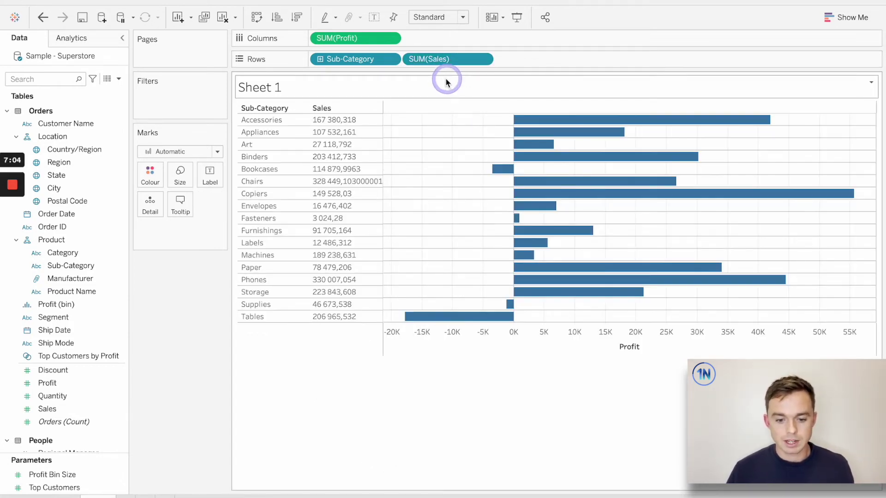
{"action": "right_click", "coordinate": [433, 62]}
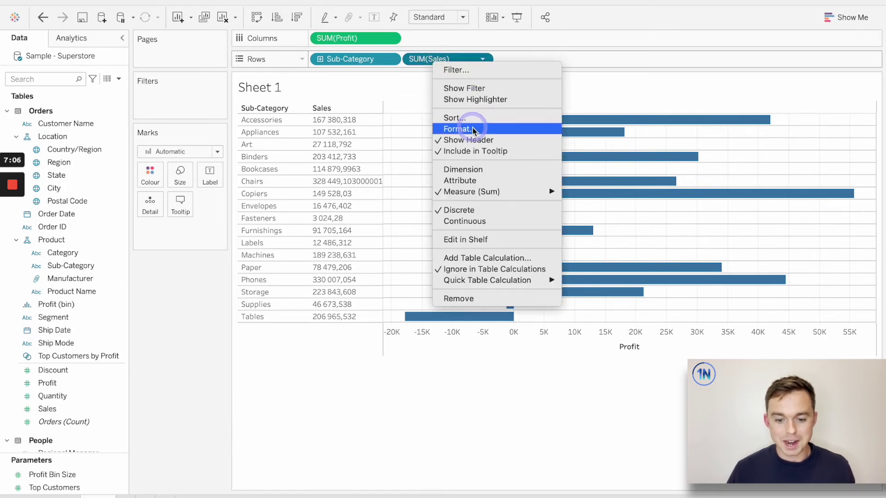
{"action": "left_click", "coordinate": [471, 128]}
{"action": "left_click", "coordinate": [83, 158]}
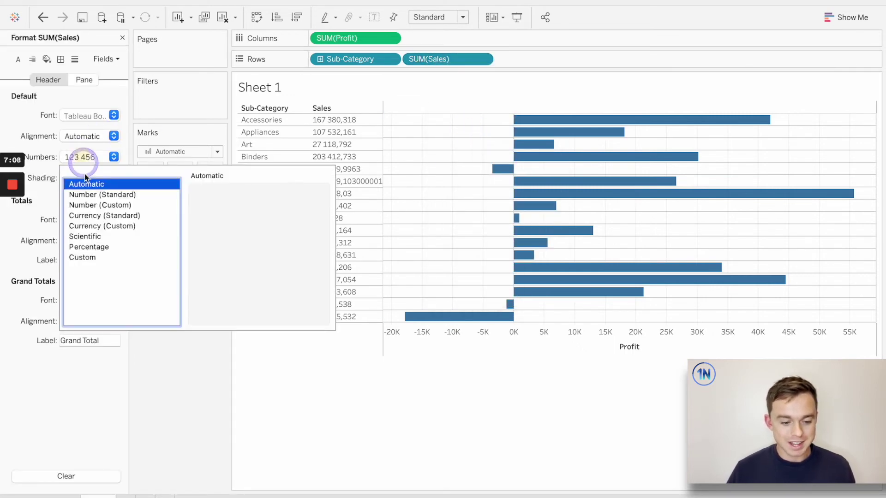
{"action": "left_click", "coordinate": [99, 205]}
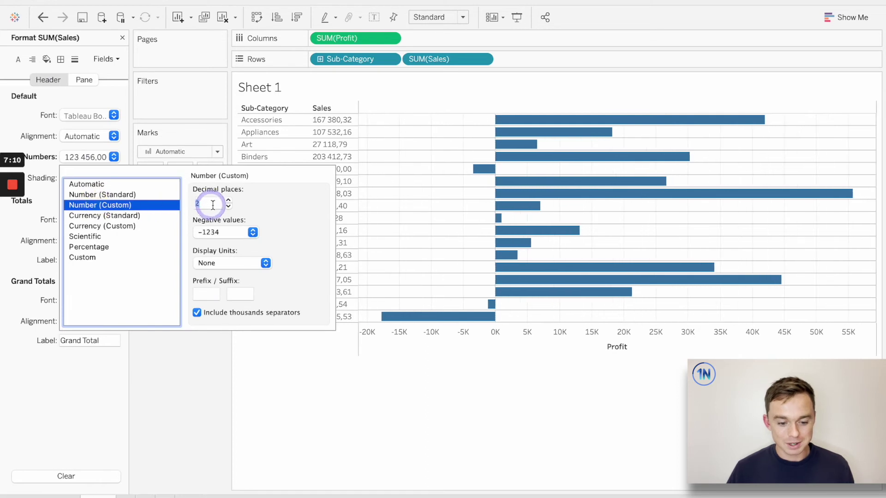
{"action": "left_click", "coordinate": [228, 207]}
{"action": "left_click", "coordinate": [228, 206]}
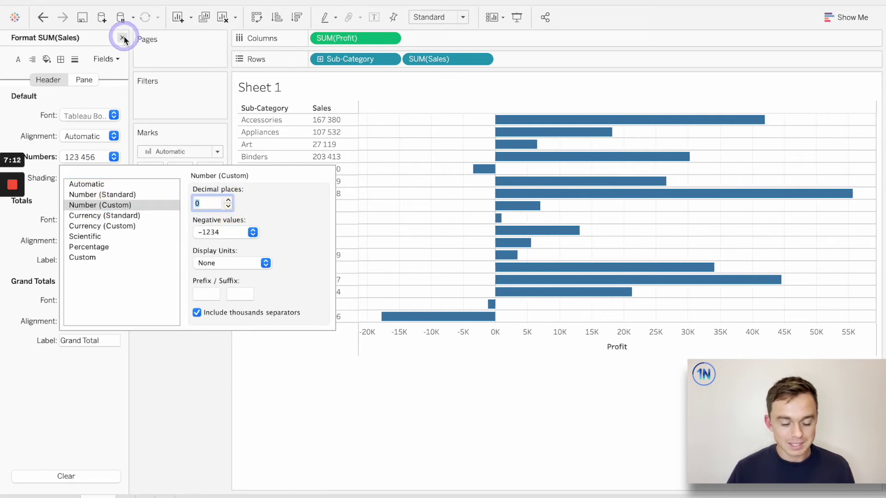
{"action": "left_click", "coordinate": [122, 37]}
Step: Clear the whole sheet back to an empty view
{"action": "left_click", "coordinate": [426, 185]}
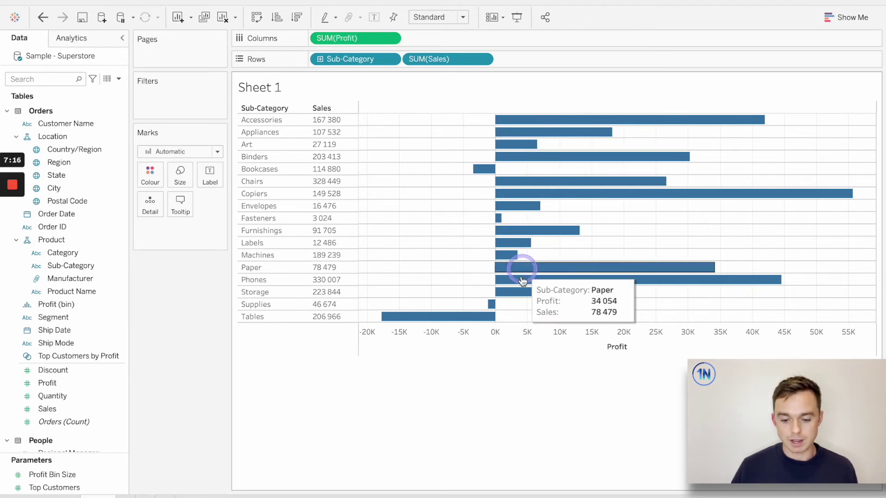
{"action": "mouse_move", "coordinate": [522, 284]}
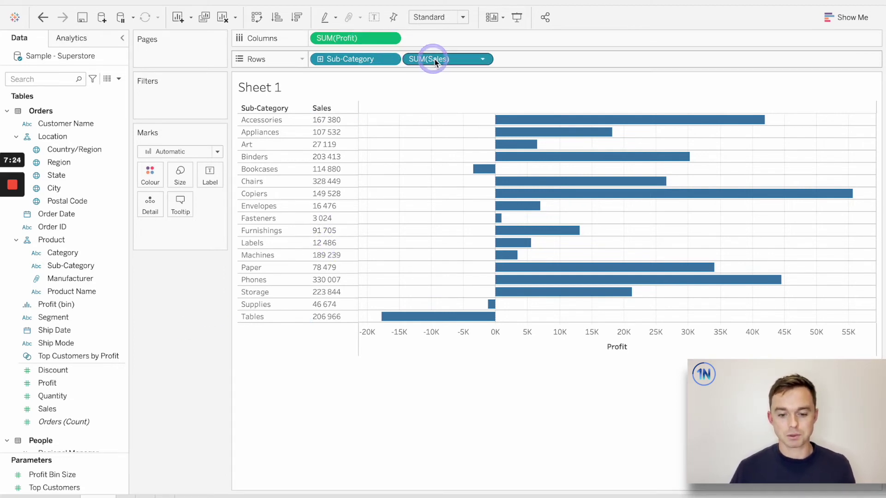
{"action": "left_click", "coordinate": [406, 97]}
{"action": "left_click", "coordinate": [179, 282]}
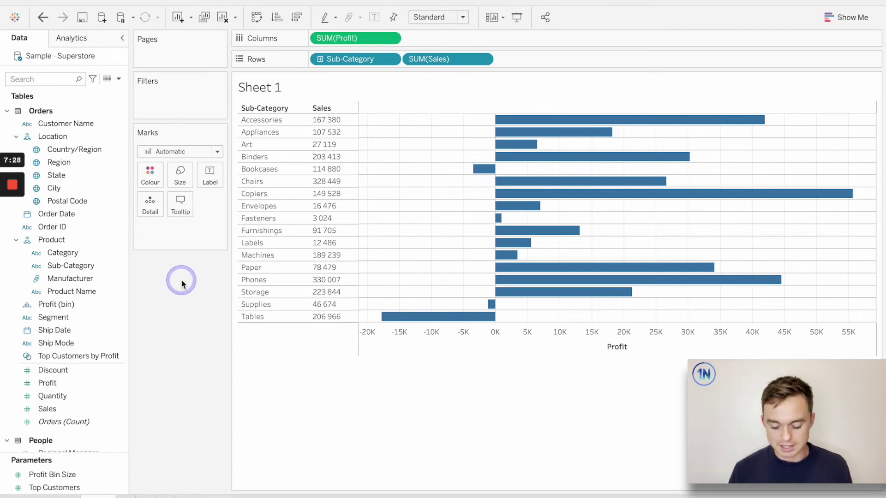
{"action": "key", "text": "alt+shift+BackSpace"}
{"action": "left_click", "coordinate": [277, 293]}
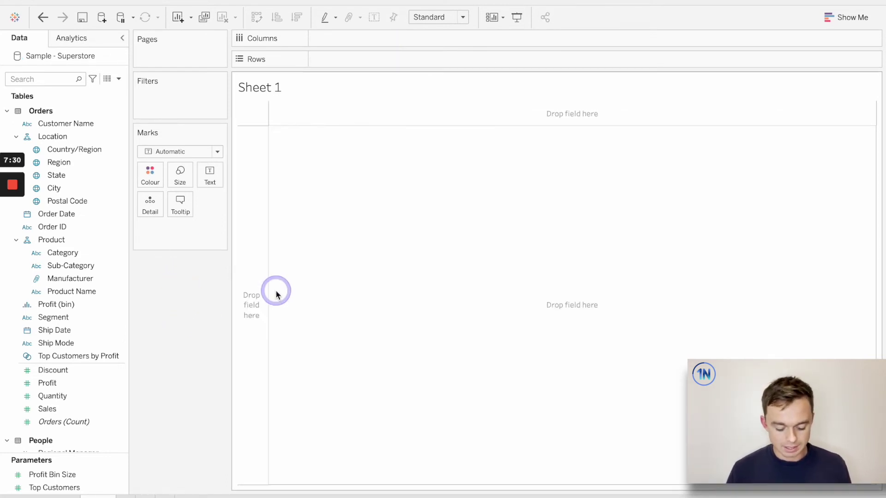
{"action": "key", "text": "ctrl+shift+a"}
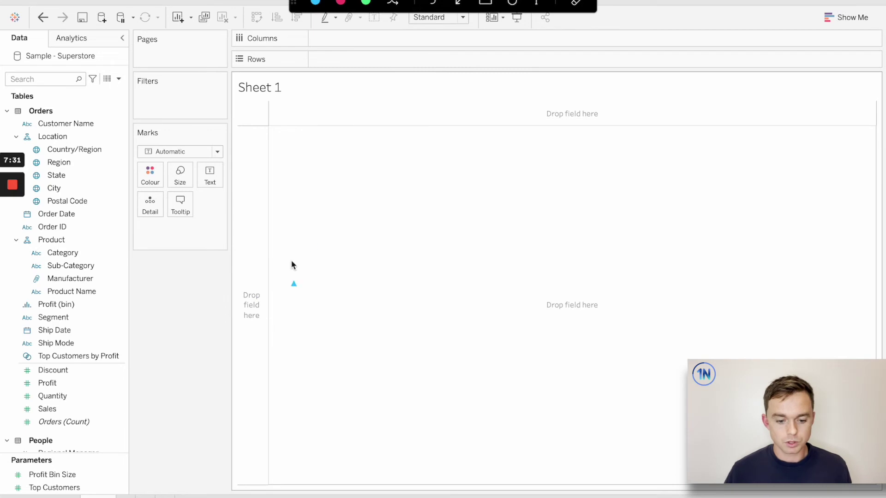
{"action": "left_click", "coordinate": [341, 4]}
{"action": "left_click", "coordinate": [486, 3]}
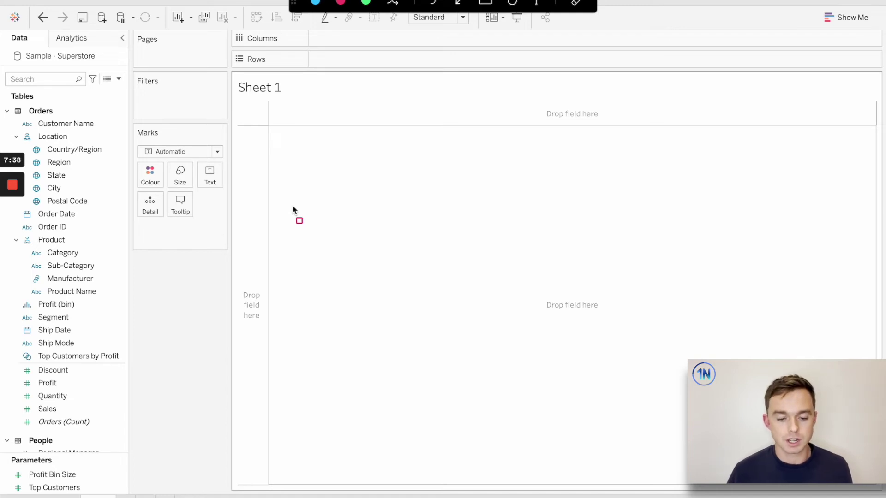
{"action": "left_click_drag", "start_coordinate": [286, 175], "coordinate": [363, 196]}
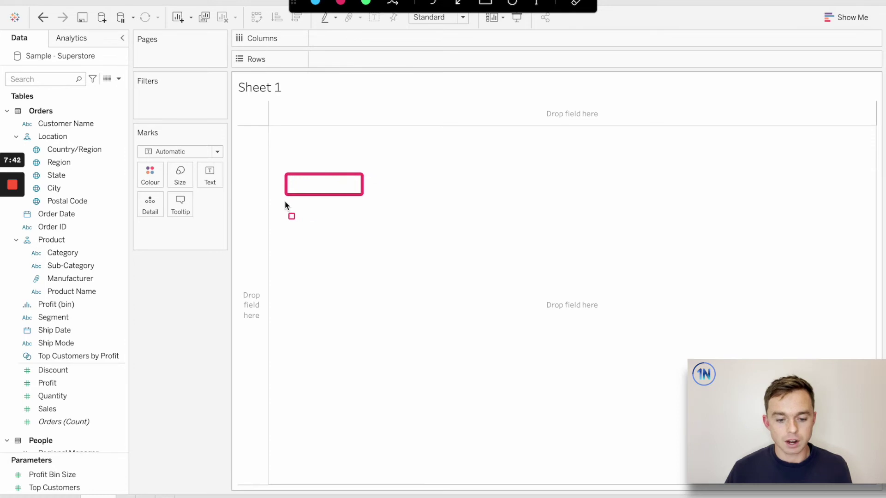
{"action": "mouse_move", "coordinate": [285, 202]}
{"action": "left_mouse_down"}
{"action": "mouse_move", "coordinate": [351, 273]}
{"action": "mouse_move", "coordinate": [369, 348]}
{"action": "mouse_move", "coordinate": [364, 366]}
{"action": "left_mouse_up"}
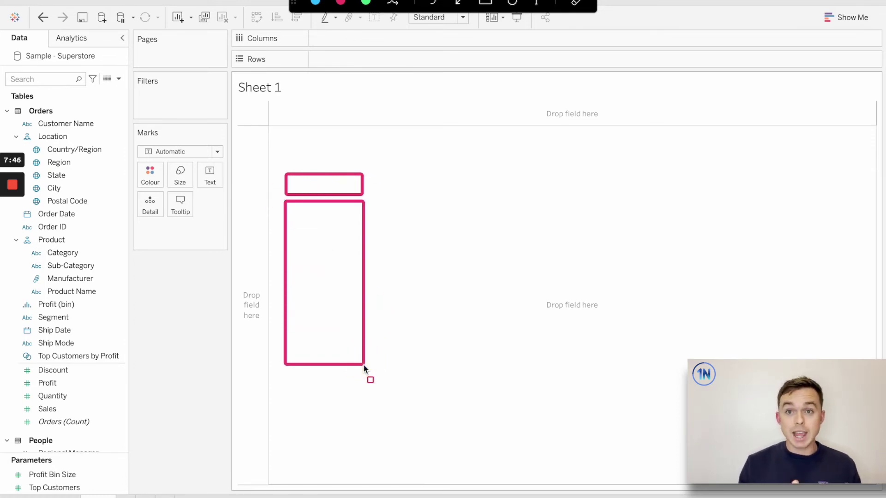
{"action": "left_click", "coordinate": [365, 2]}
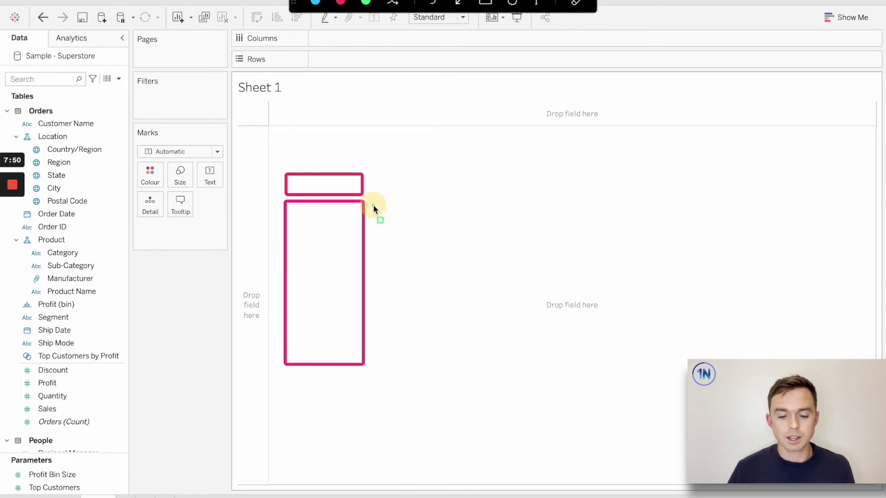
{"action": "mouse_move", "coordinate": [373, 204]}
{"action": "left_mouse_down"}
{"action": "mouse_move", "coordinate": [702, 205]}
{"action": "mouse_move", "coordinate": [696, 227]}
{"action": "mouse_move", "coordinate": [703, 219]}
{"action": "left_mouse_up"}
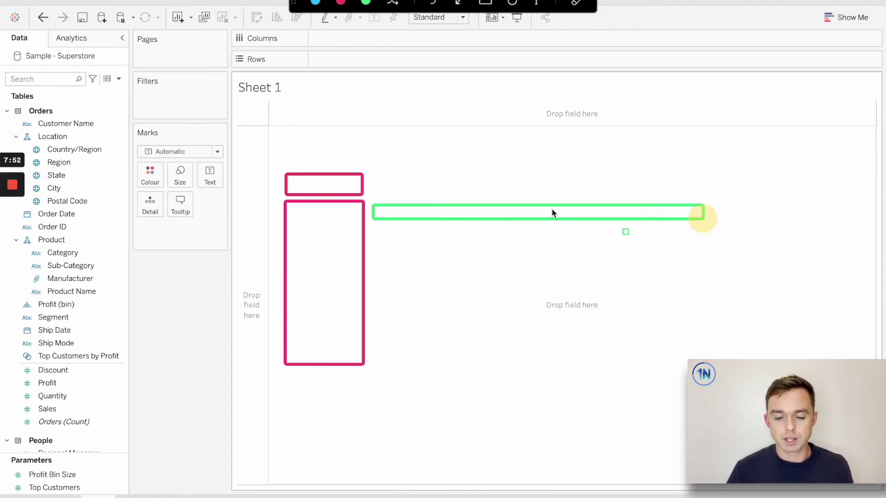
{"action": "mouse_move", "coordinate": [374, 227]}
{"action": "left_mouse_down"}
{"action": "mouse_move", "coordinate": [506, 228]}
{"action": "mouse_move", "coordinate": [518, 244]}
{"action": "left_mouse_up"}
{"action": "mouse_move", "coordinate": [378, 252]}
{"action": "left_mouse_down"}
{"action": "mouse_move", "coordinate": [698, 263]}
{"action": "mouse_move", "coordinate": [729, 291]}
{"action": "mouse_move", "coordinate": [791, 276]}
{"action": "left_mouse_up"}
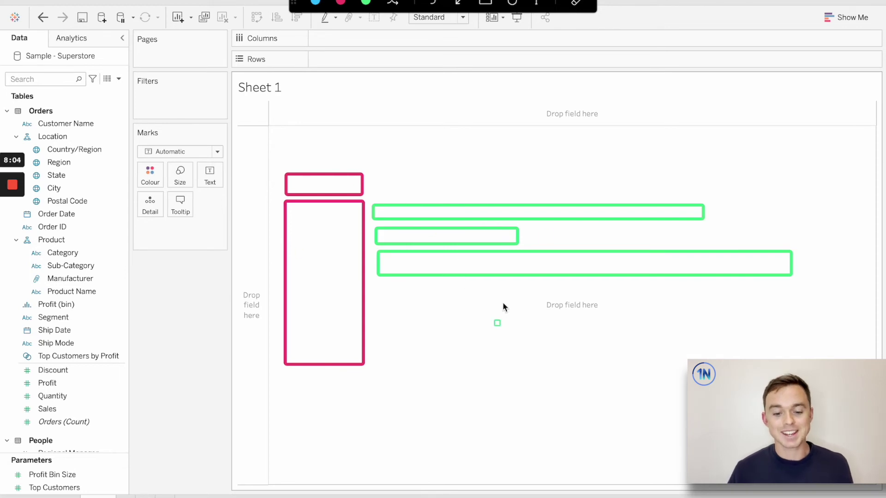
Step: Put Discount on Rows and change it from SUM(Discount) to a dimension
{"action": "key", "text": "Escape"}
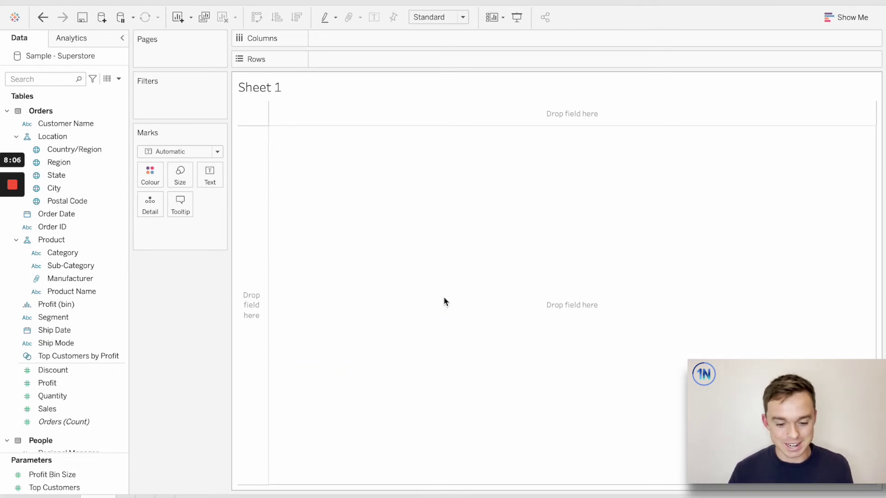
{"action": "left_click", "coordinate": [443, 298]}
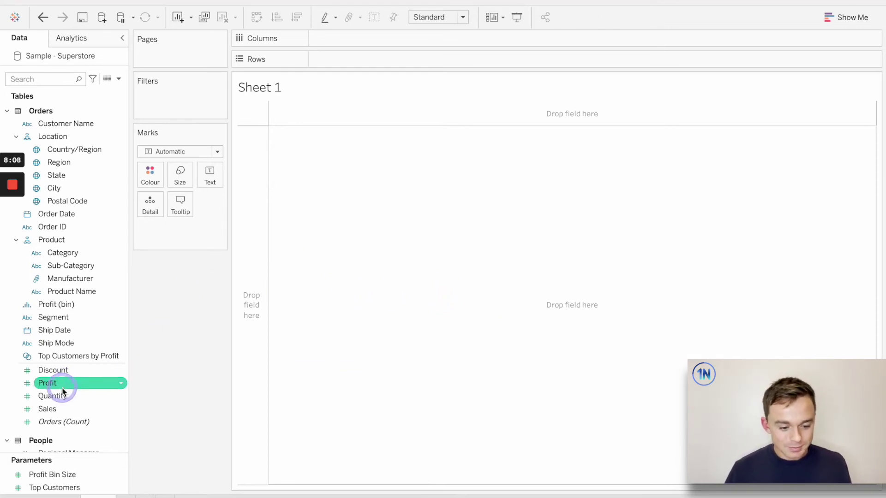
{"action": "mouse_move", "coordinate": [57, 373]}
{"action": "left_mouse_down"}
{"action": "mouse_move", "coordinate": [325, 161]}
{"action": "mouse_move", "coordinate": [350, 45]}
{"action": "mouse_move", "coordinate": [347, 59]}
{"action": "left_mouse_up"}
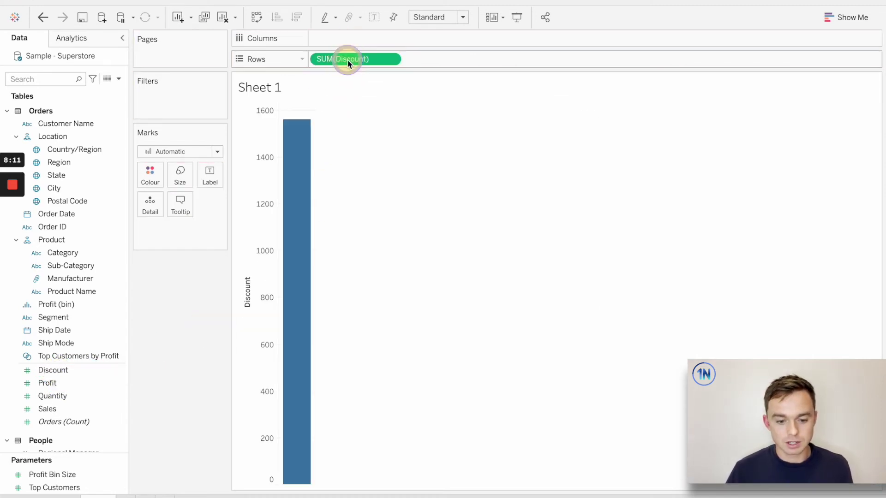
{"action": "left_click", "coordinate": [390, 61]}
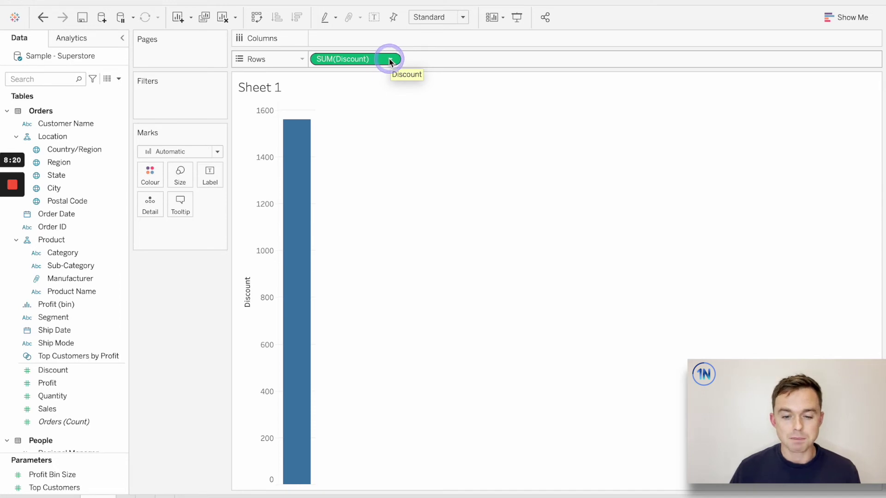
{"action": "left_click", "coordinate": [390, 60]}
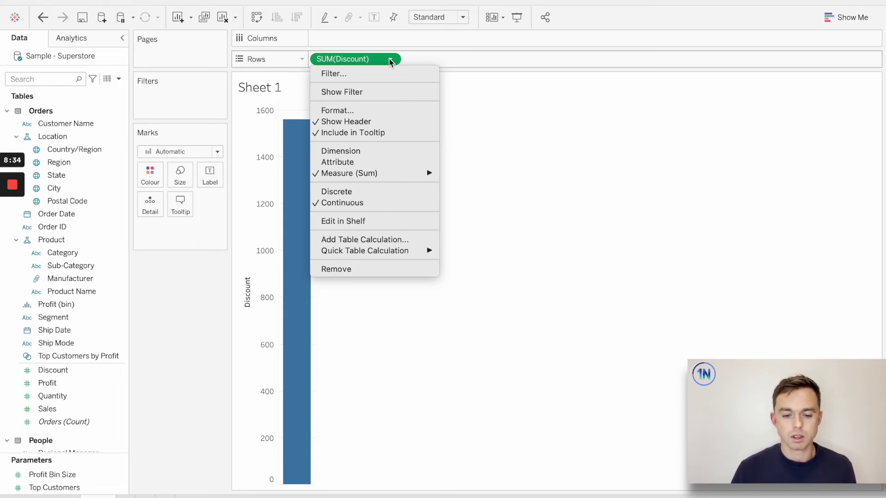
{"action": "left_click", "coordinate": [382, 153]}
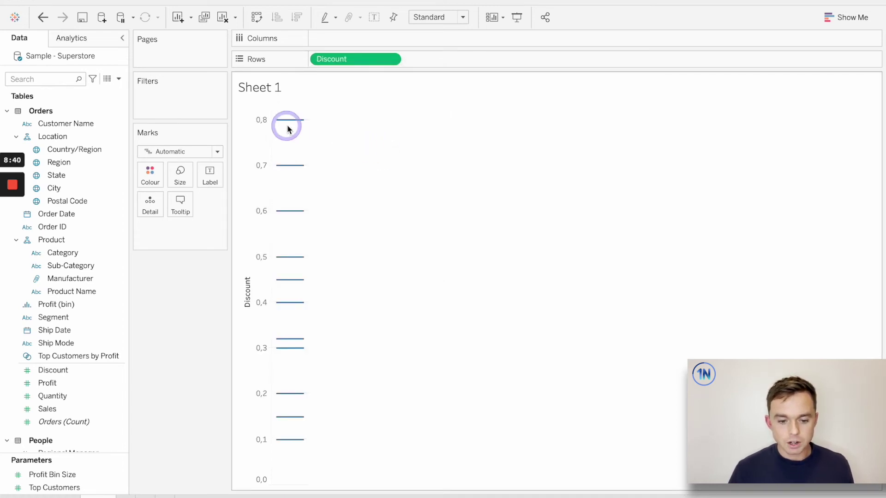
Step: Turn SUM(Discount) into a dimension, giving one mark per discount value from 0 to 0.8
{"action": "mouse_move", "coordinate": [284, 123]}
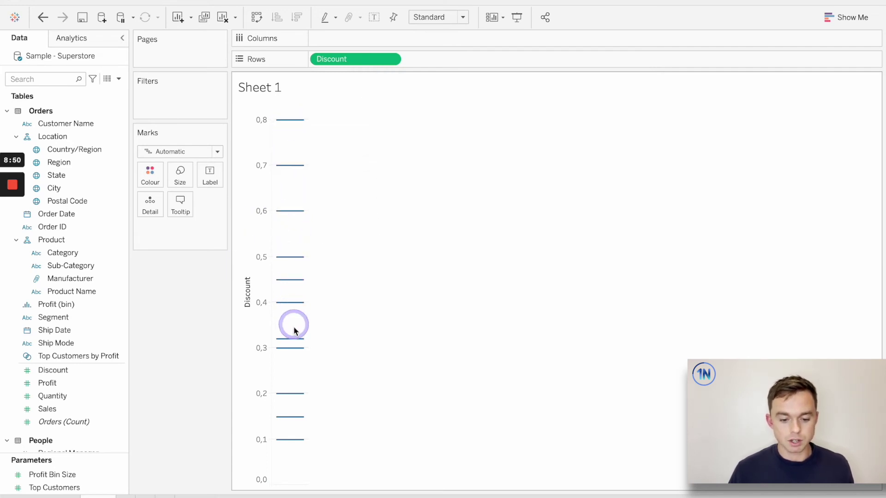
{"action": "left_click", "coordinate": [391, 61]}
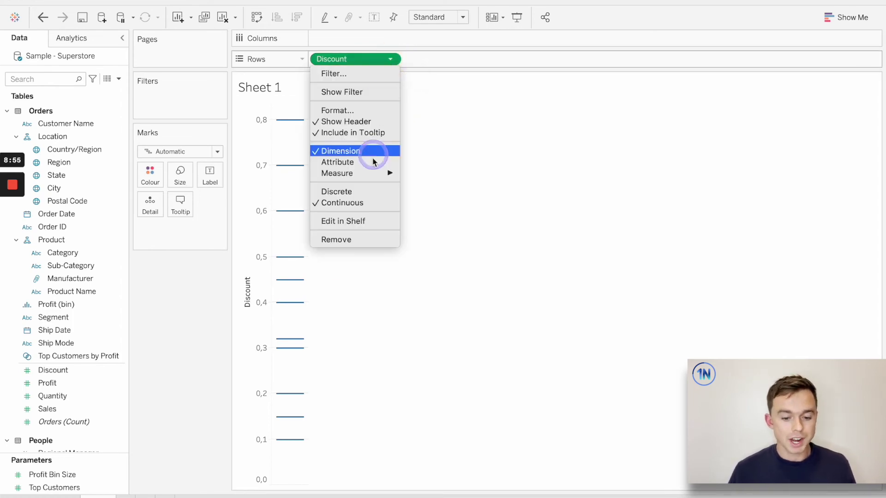
Step: Switch Discount to Discrete and format its numbers as Percentage with 0 decimal places
{"action": "left_click", "coordinate": [348, 194]}
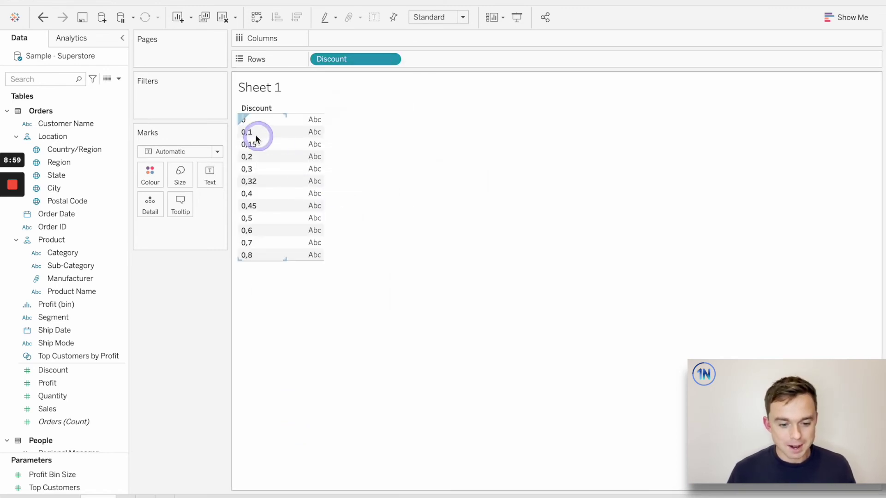
{"action": "mouse_move", "coordinate": [253, 119]}
{"action": "left_mouse_down"}
{"action": "mouse_move", "coordinate": [253, 248]}
{"action": "mouse_move", "coordinate": [336, 75]}
{"action": "mouse_move", "coordinate": [336, 57]}
{"action": "left_mouse_up"}
{"action": "right_click", "coordinate": [336, 58]}
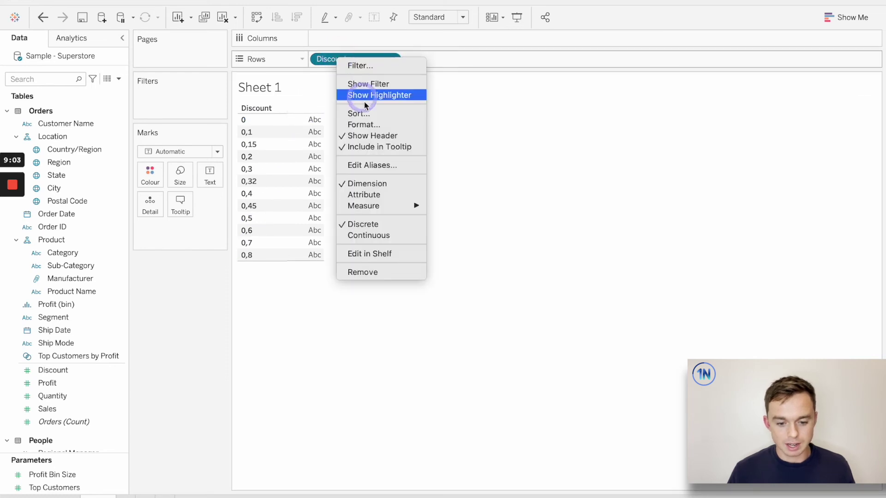
{"action": "left_click", "coordinate": [365, 124]}
{"action": "left_click", "coordinate": [93, 157]}
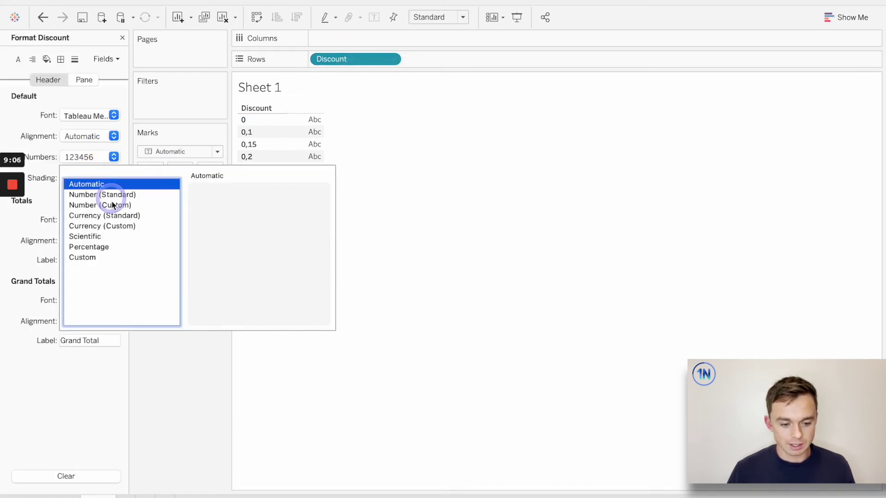
{"action": "left_click", "coordinate": [89, 247]}
{"action": "left_click", "coordinate": [228, 207]}
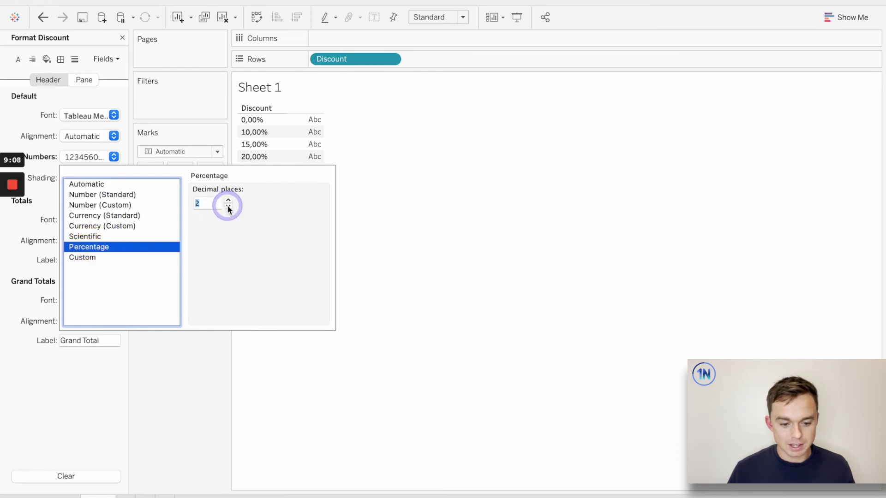
{"action": "left_click", "coordinate": [228, 206]}
{"action": "left_click", "coordinate": [183, 338]}
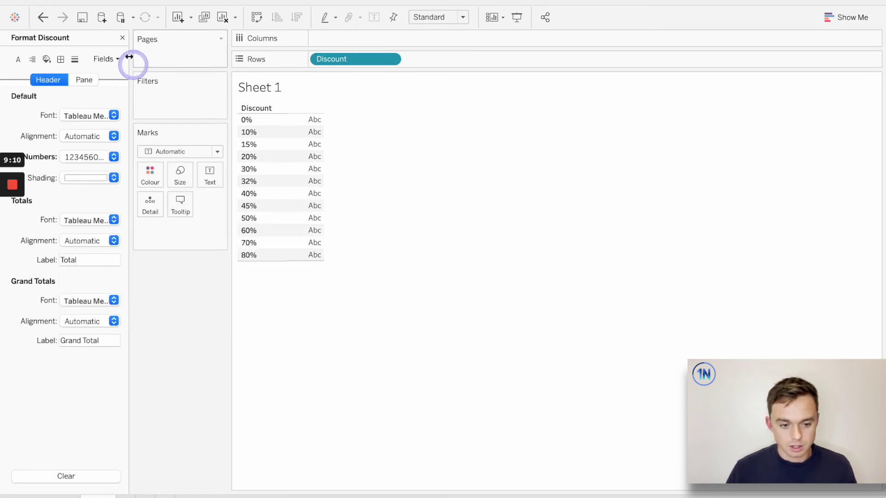
{"action": "left_click", "coordinate": [122, 37]}
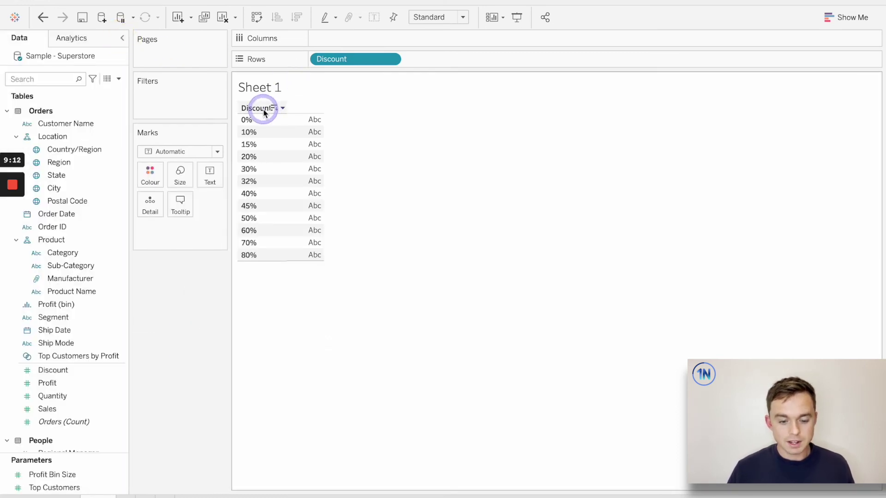
{"action": "left_click", "coordinate": [342, 59]}
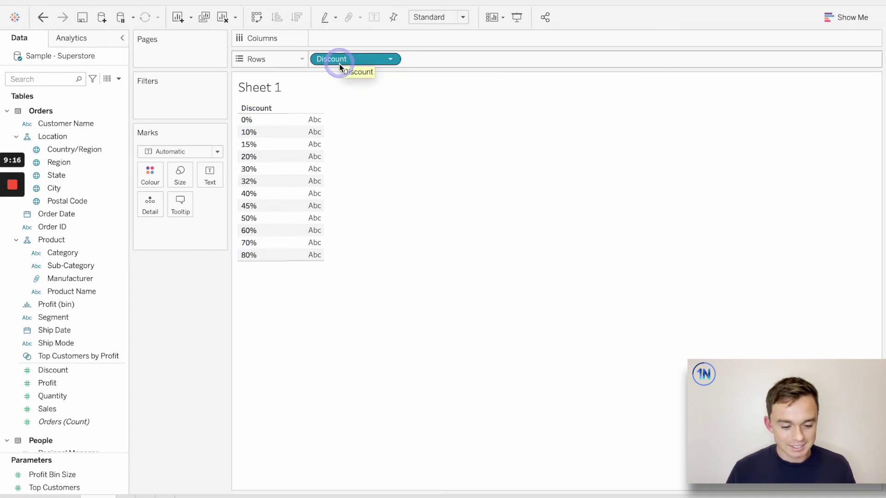
Step: Place Order ID on Columns, adding all 5009 members despite the warning
{"action": "left_click", "coordinate": [346, 81]}
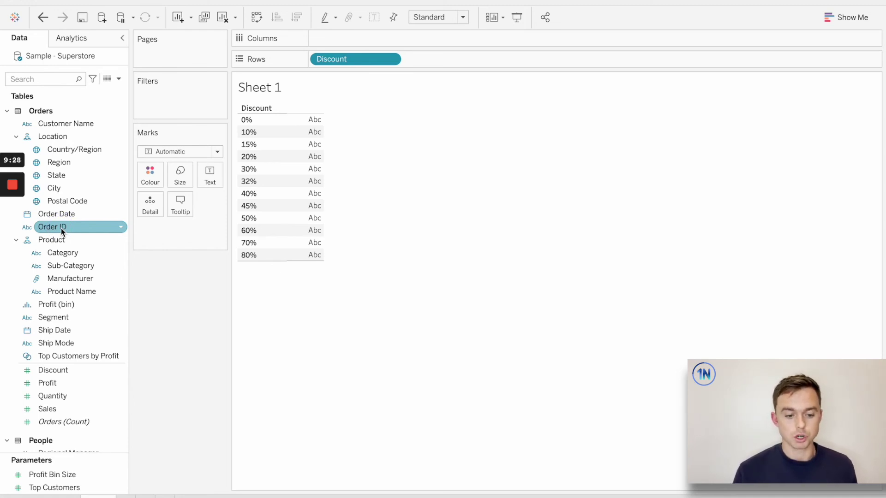
{"action": "left_click_drag", "start_coordinate": [61, 231], "coordinate": [339, 37]}
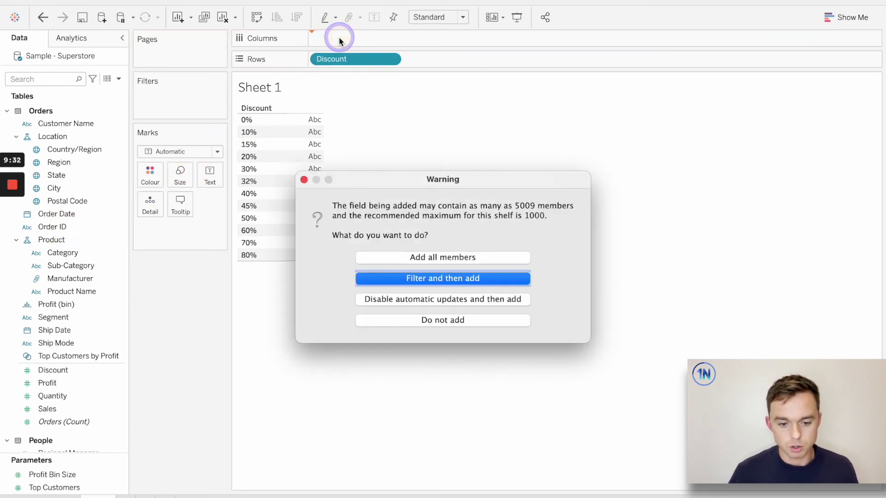
{"action": "left_click", "coordinate": [434, 258]}
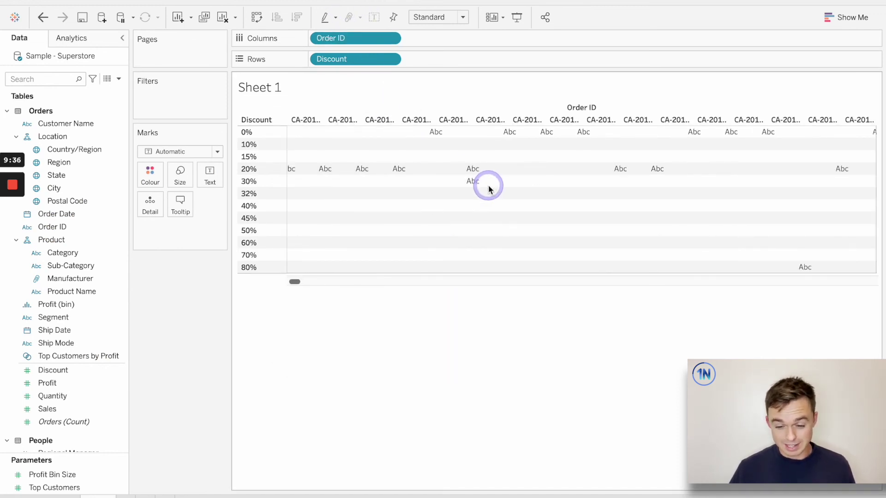
{"action": "scroll", "coordinate": [489, 189], "scroll_direction": "right", "scroll_amount": 5}
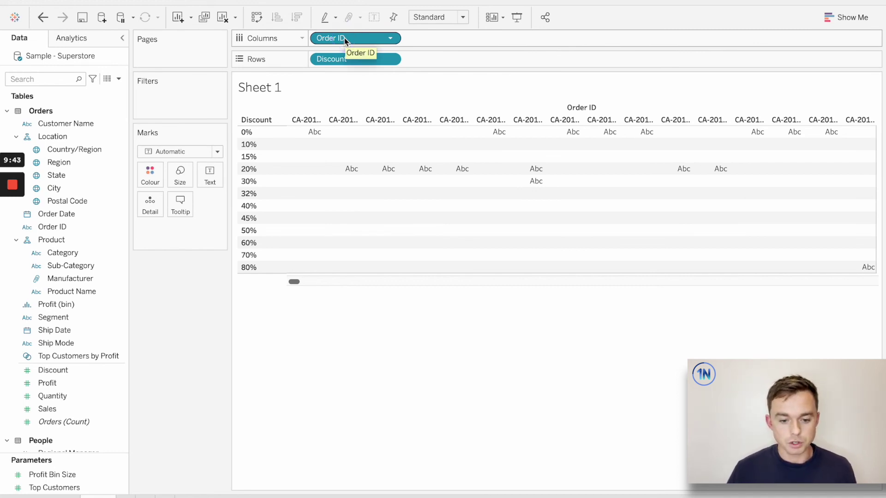
Step: Aggregate the Order ID pill as a Count (Distinct) measure, producing bars per discount level
{"action": "left_click", "coordinate": [391, 38]}
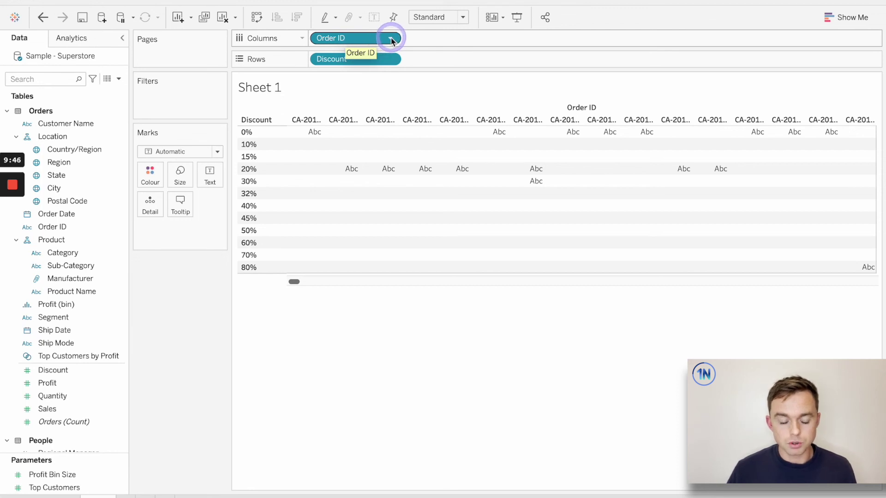
{"action": "left_click", "coordinate": [390, 38]}
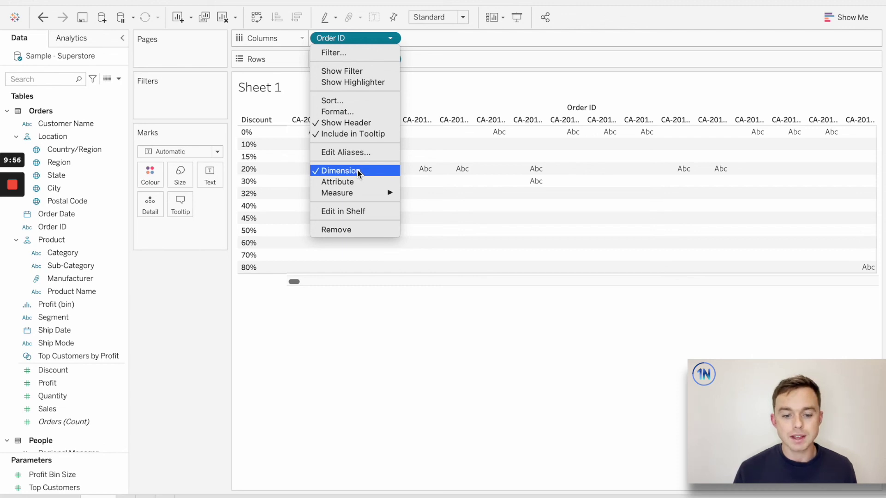
{"action": "mouse_move", "coordinate": [369, 192]}
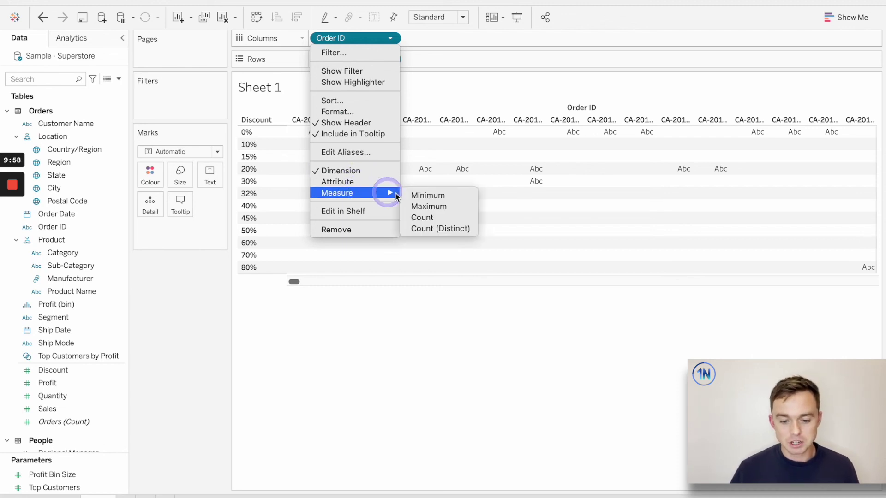
{"action": "left_click", "coordinate": [445, 229]}
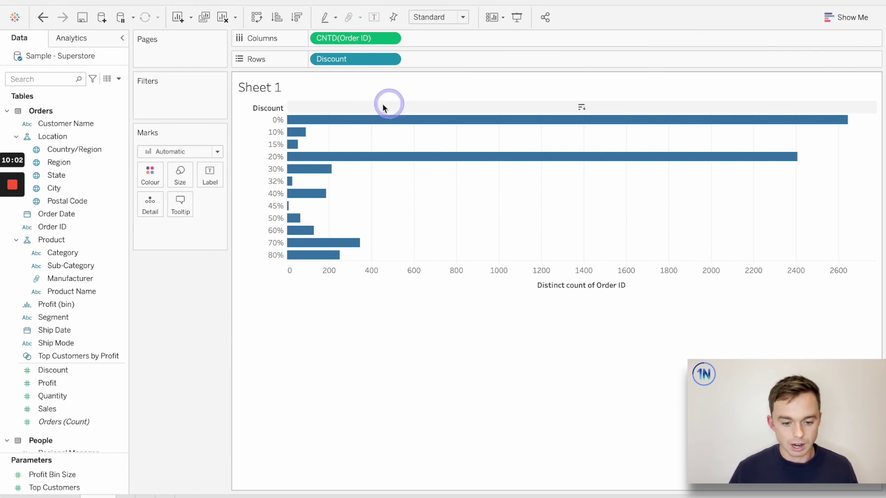
{"action": "mouse_move", "coordinate": [347, 121]}
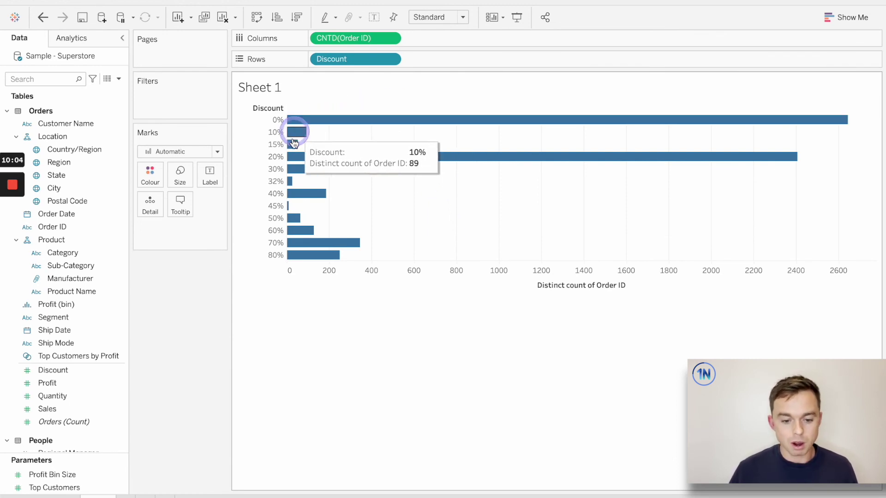
{"action": "mouse_move", "coordinate": [297, 233]}
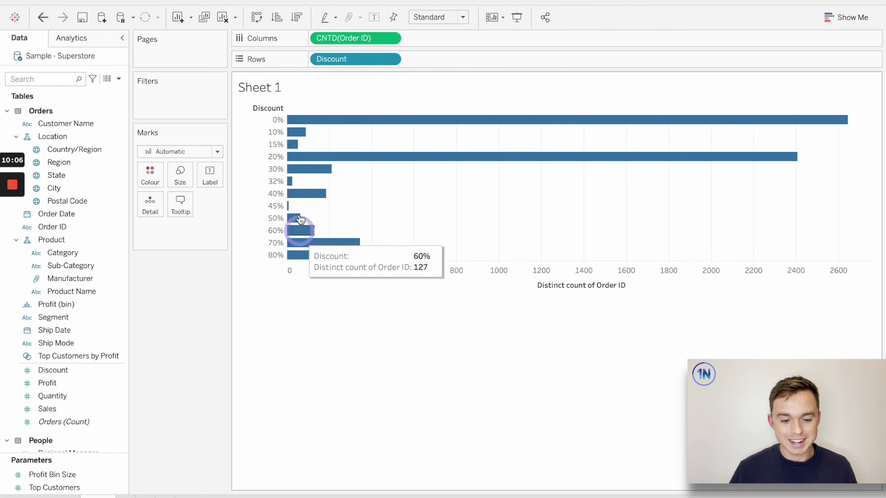
{"action": "mouse_move", "coordinate": [298, 123]}
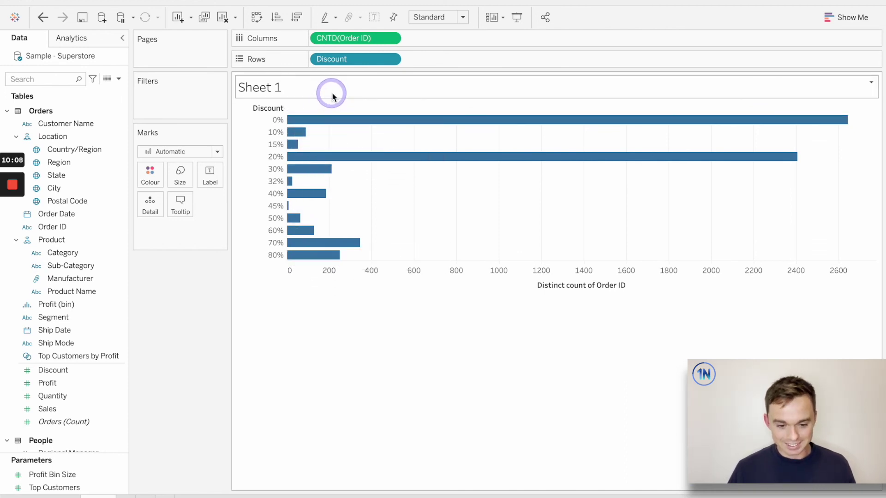